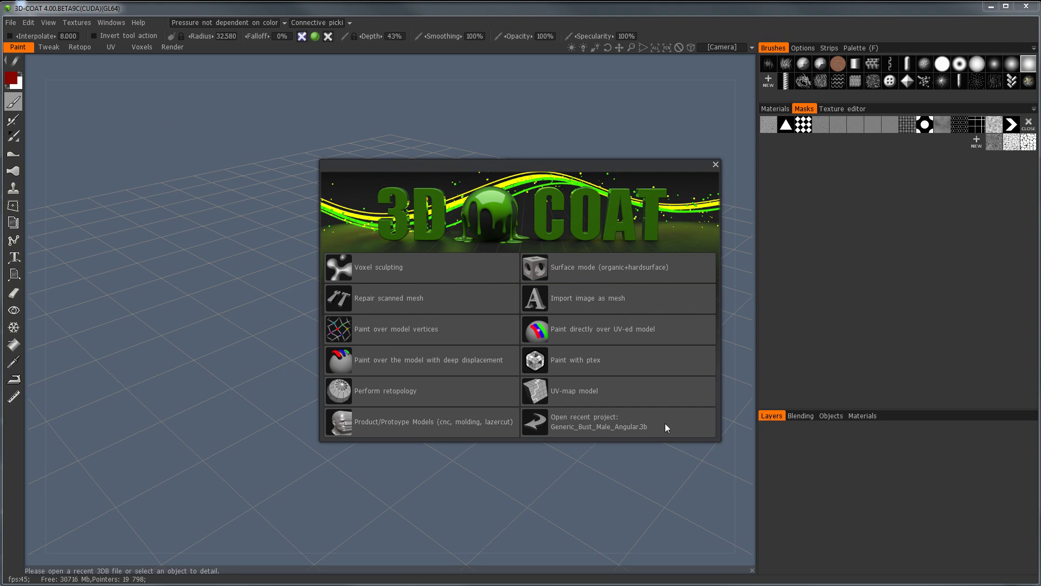
Step: Create a voxel sculpting scene starting from the large sphere
click(420, 265)
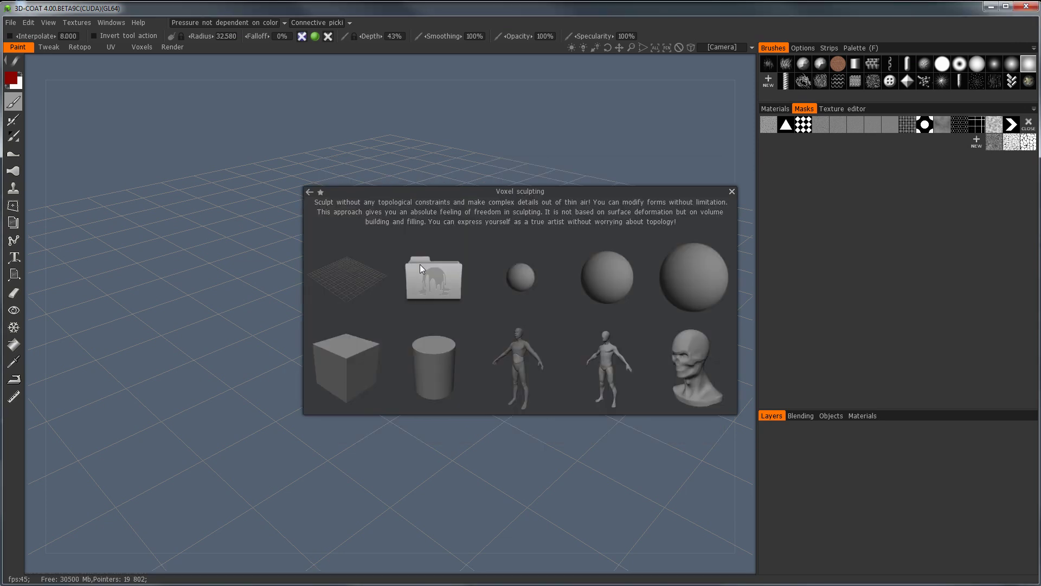
click(694, 277)
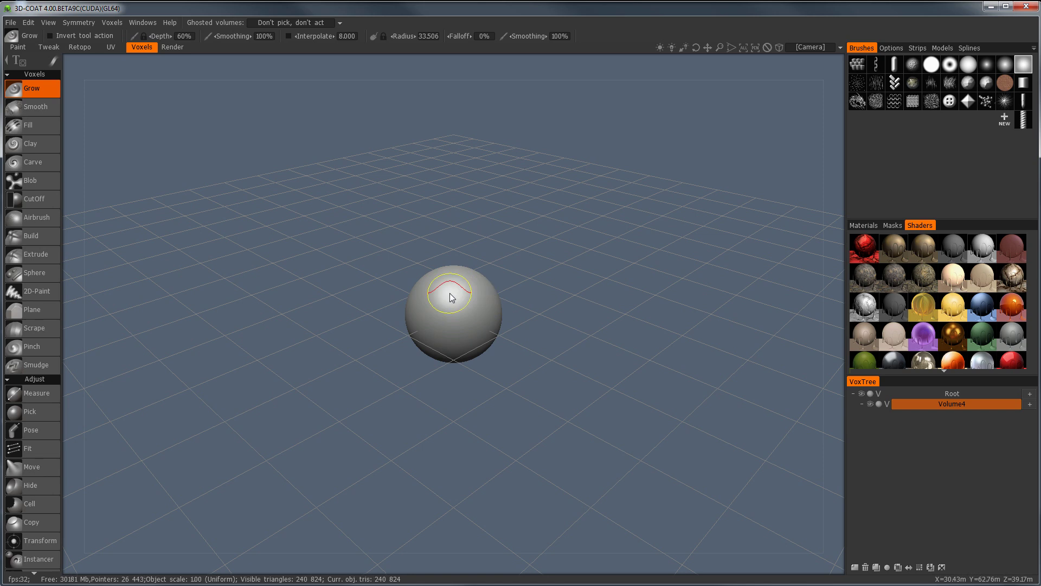
Step: Switch to the Paint room, undock the Palette panel and dock it back with the Brushes panel group
click(18, 47)
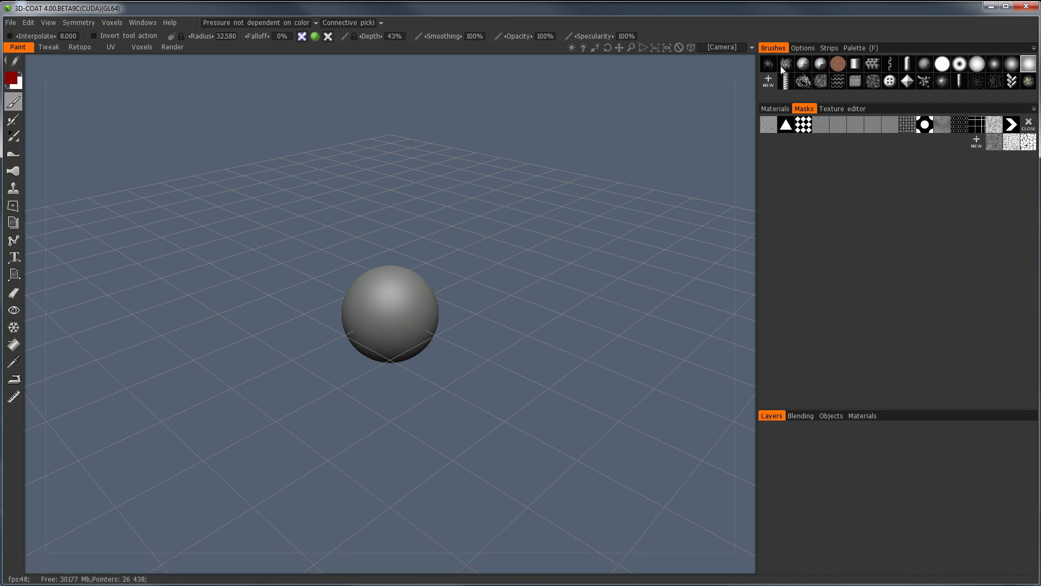
click(860, 48)
drag(861, 48, 333, 569)
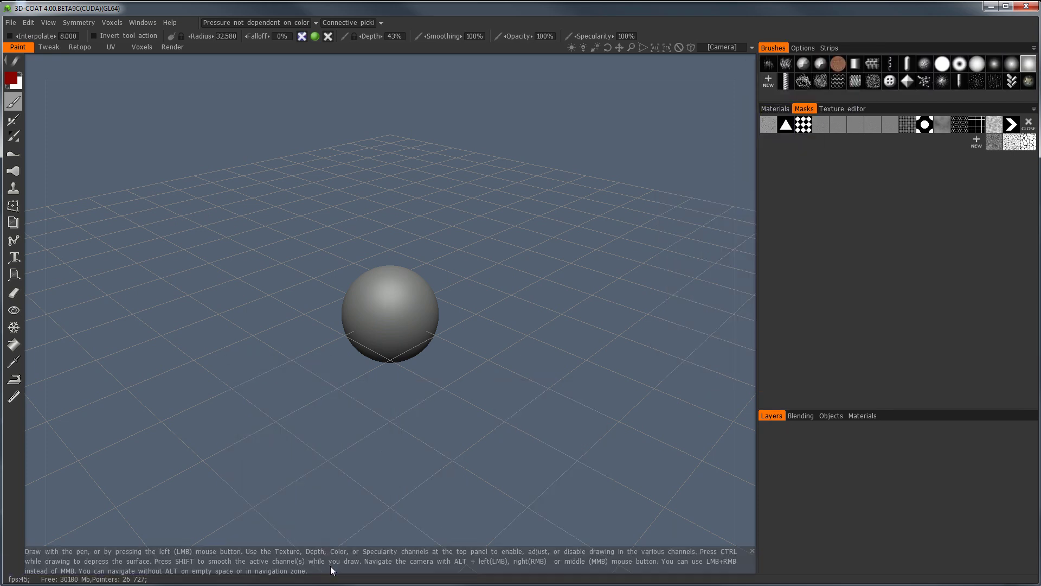
mouse_move(28, 437)
mouse_down()
mouse_move(353, 379)
mouse_move(865, 53)
mouse_up()
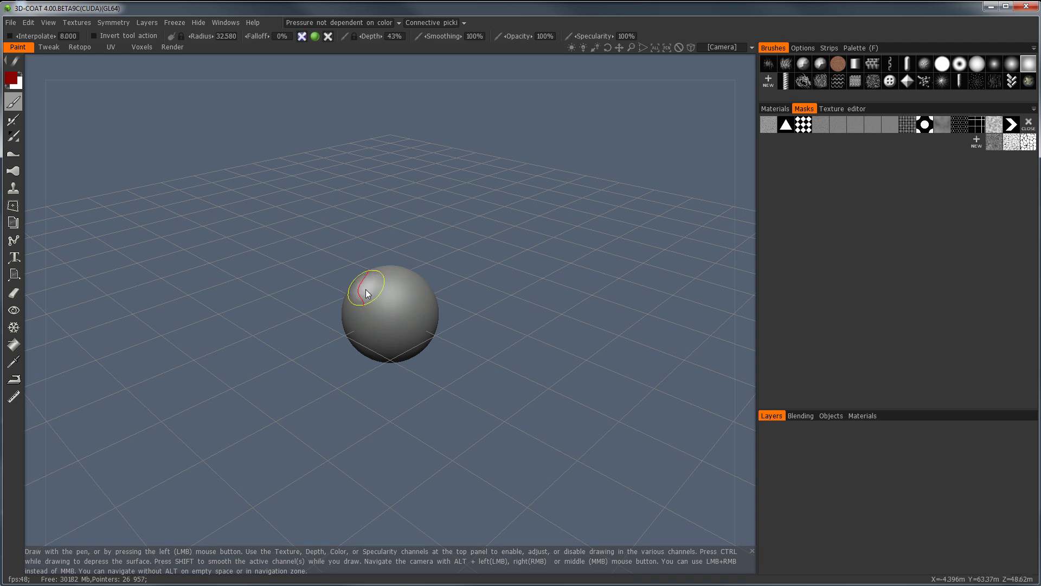
Step: Try a short downward paint stroke on the front of the sphere and undo it
drag(393, 300, 398, 337)
key(ctrl+z)
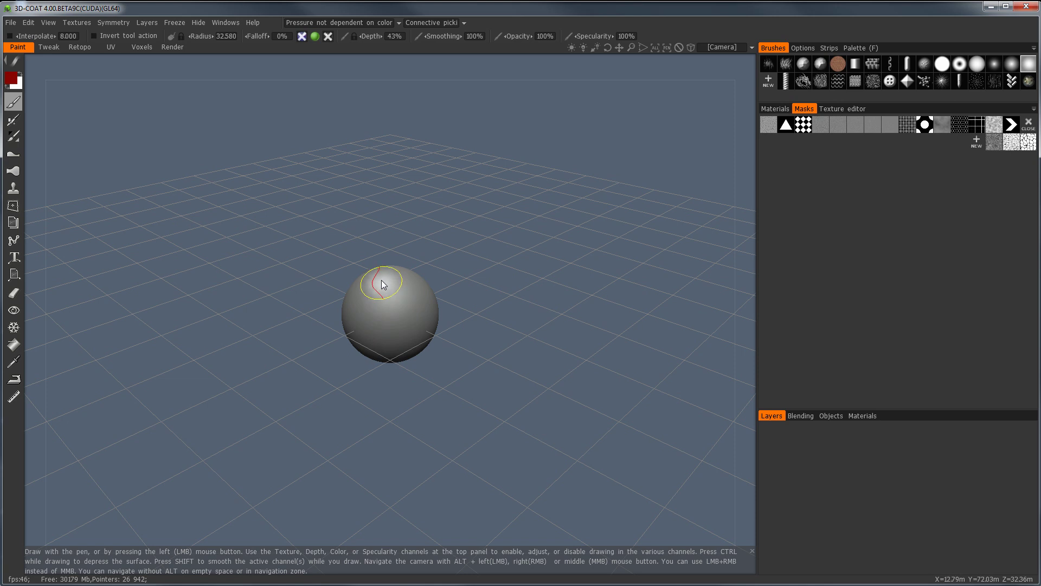
Step: Look at the sphere up close in the Voxels room, view the empty UV room, and return to the Voxels room
click(142, 47)
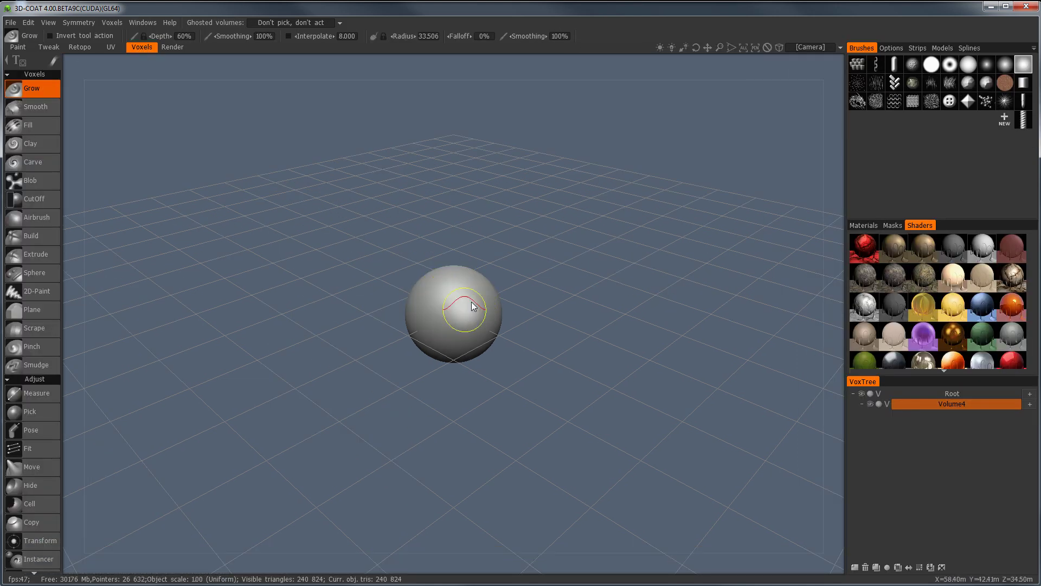
mouse_move(434, 307)
alt+right_down()
mouse_move(610, 337)
mouse_move(516, 333)
alt+right_up()
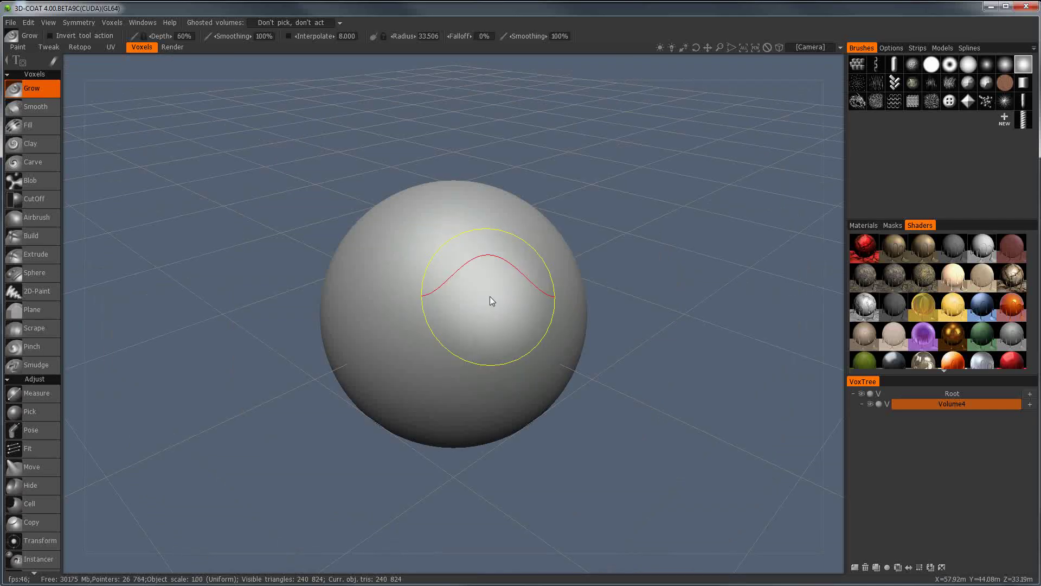
click(111, 47)
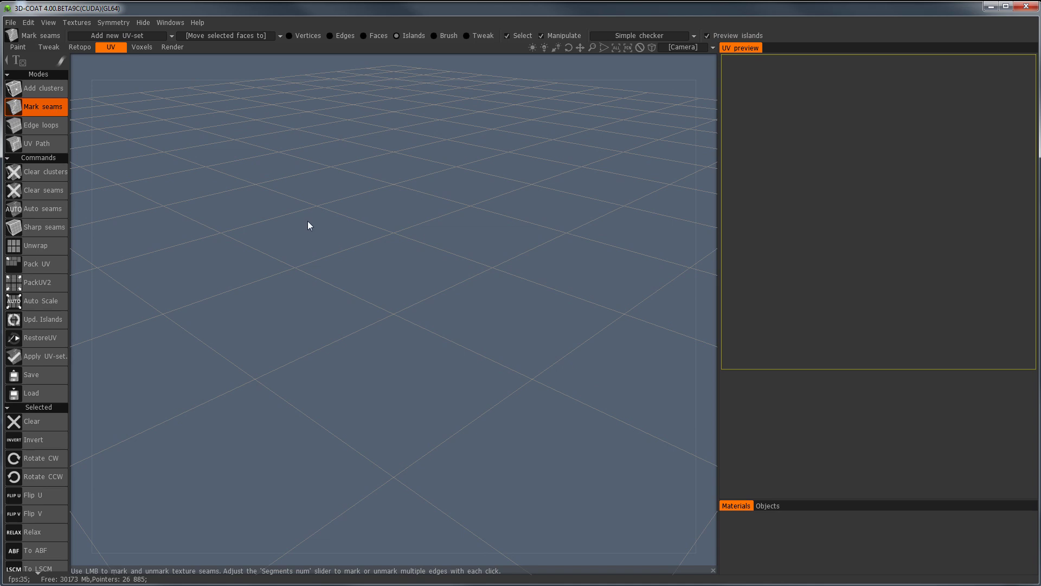
right_drag(446, 263, 394, 262)
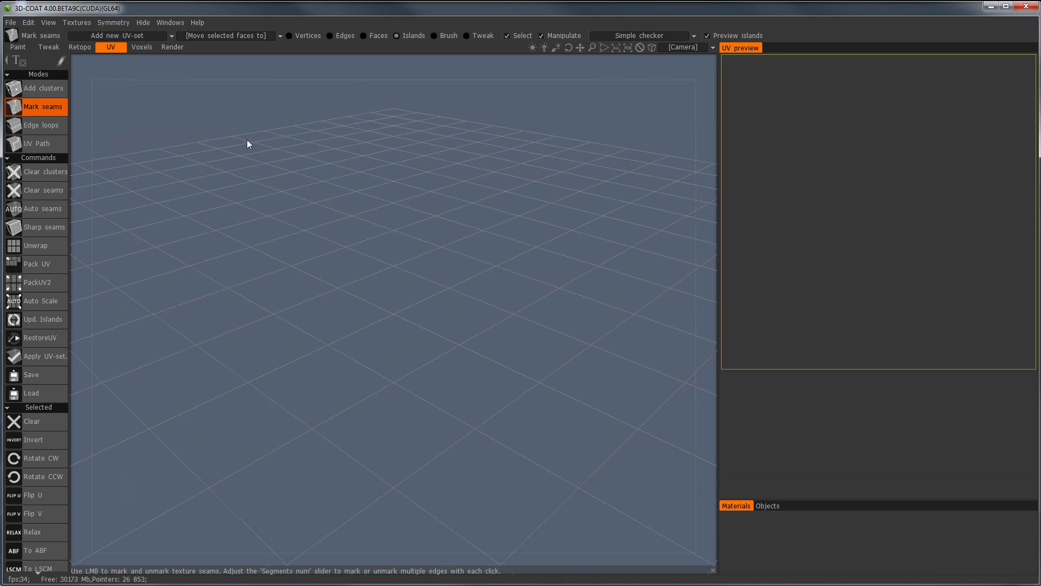
click(142, 47)
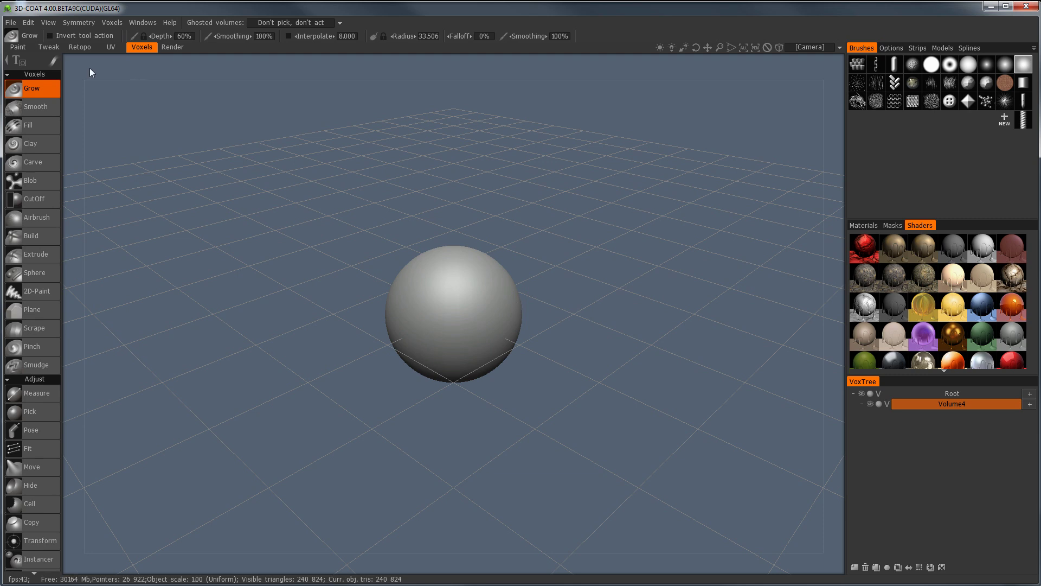
Step: Paint a red patch on the sphere's upper front in the Paint room, and convert the volume back to voxel mode in the Voxels room
click(18, 47)
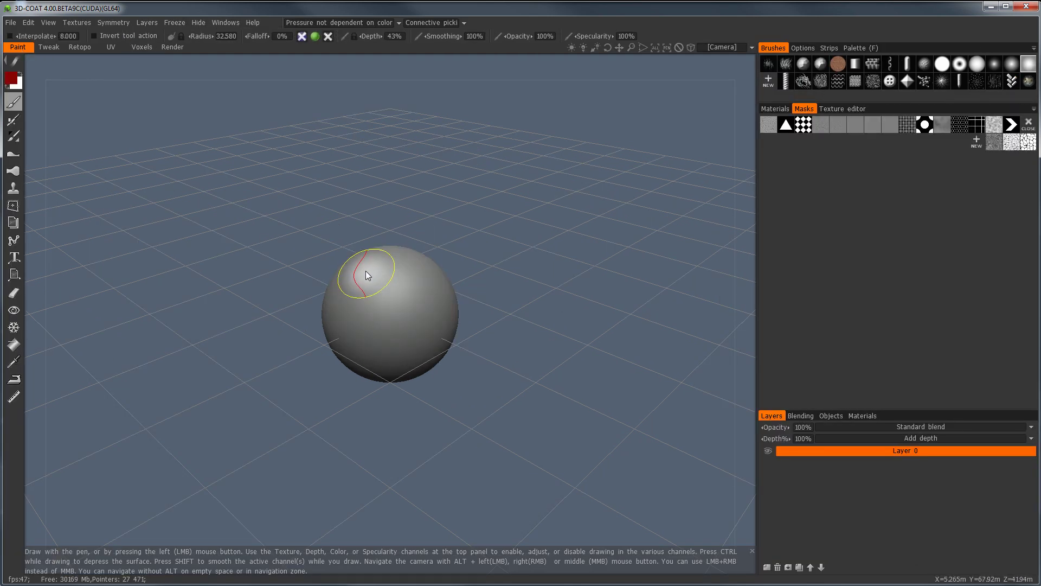
mouse_move(366, 273)
mouse_down()
mouse_move(386, 318)
mouse_move(388, 281)
mouse_up()
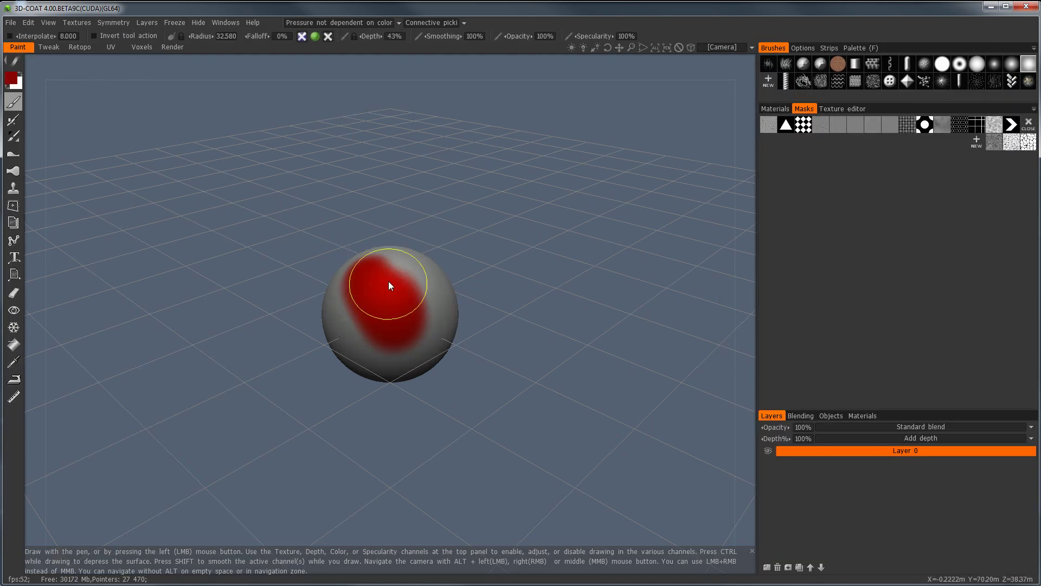
click(141, 46)
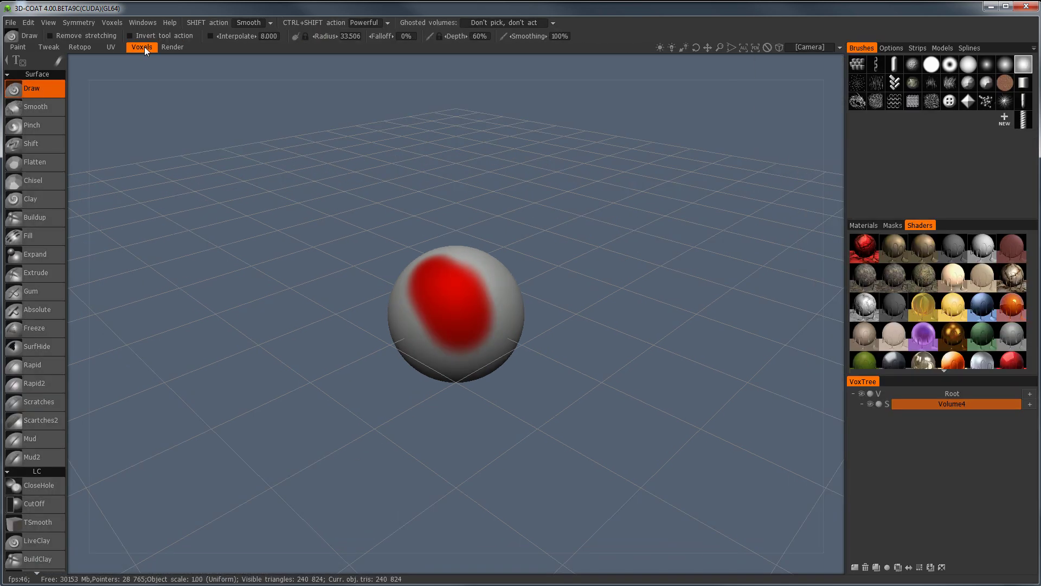
click(887, 404)
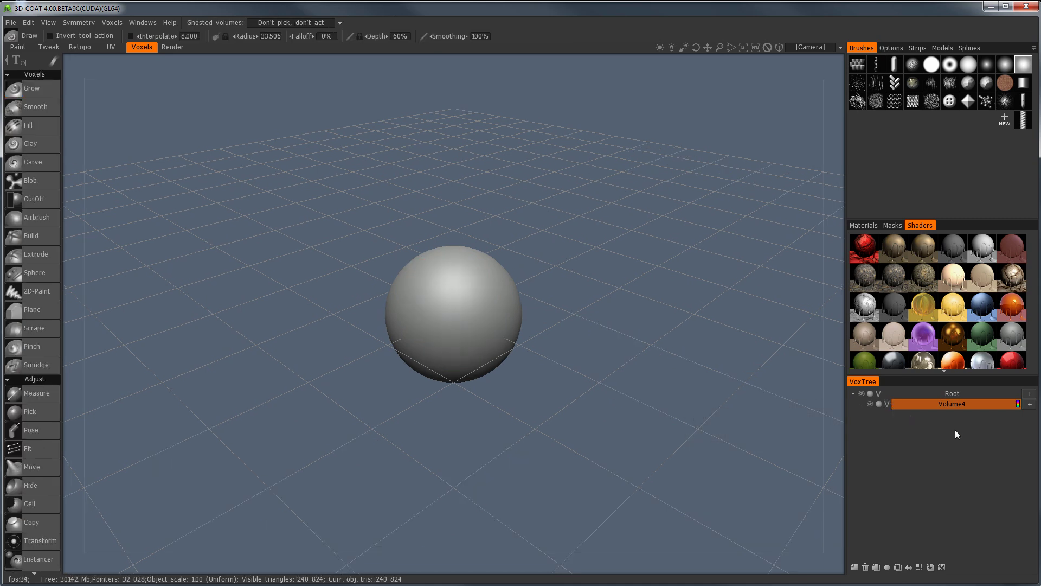
Step: Activate the Extrude tool and give it the large soft round brush alpha
scroll(542, 359, up, 3)
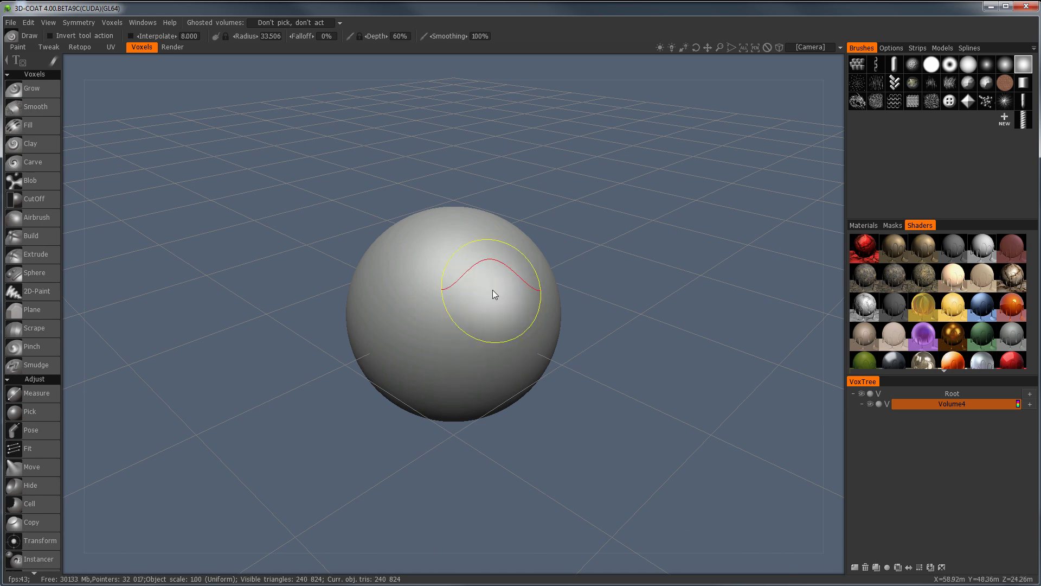
alt+drag(554, 330, 504, 317)
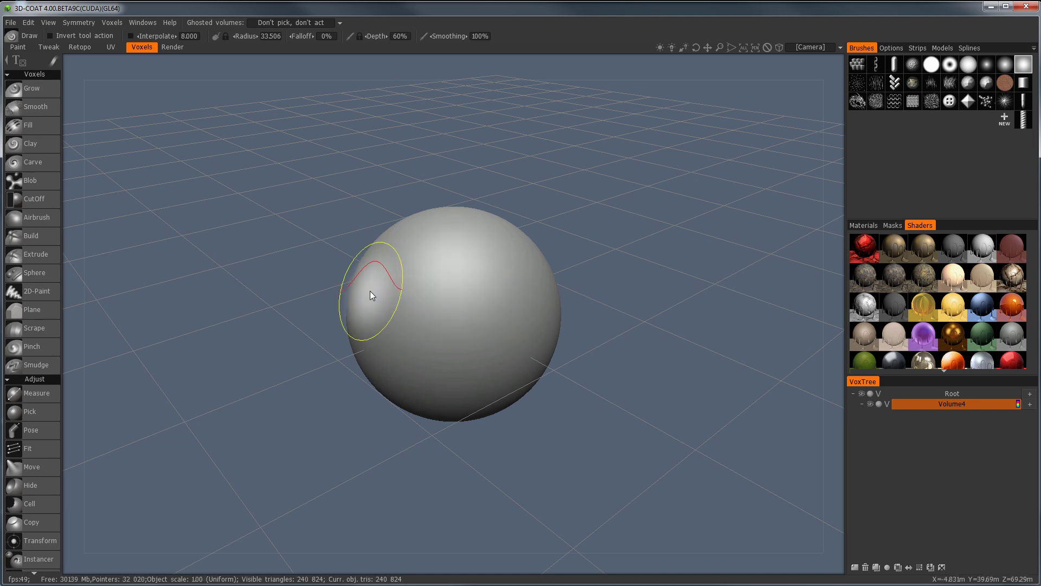
click(37, 254)
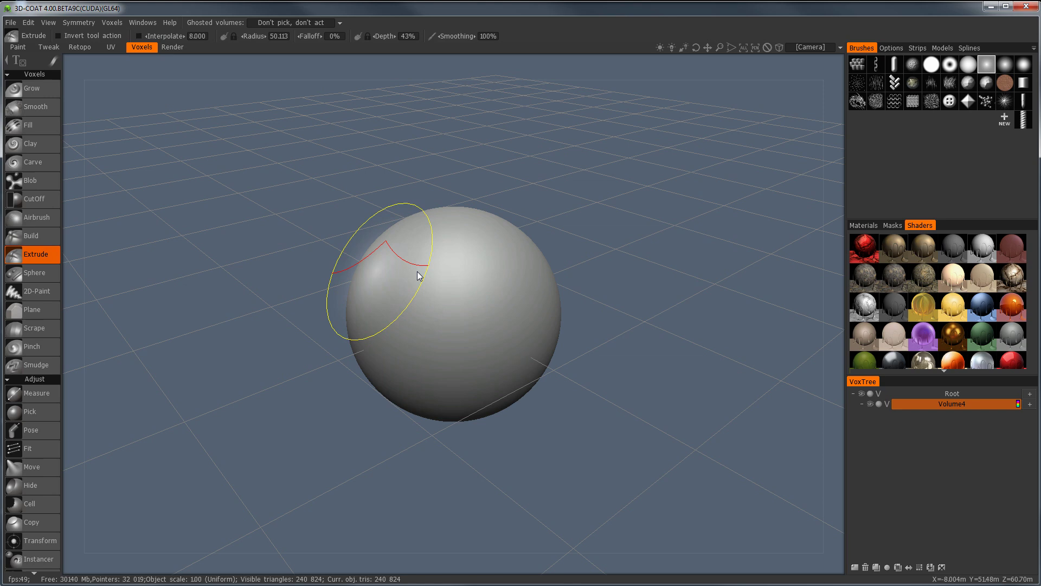
click(1023, 65)
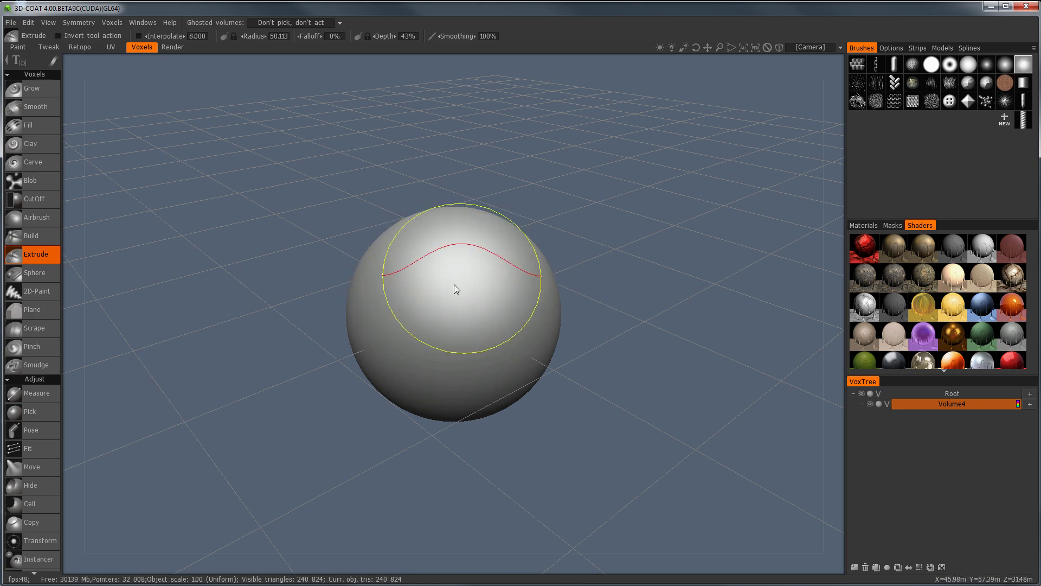
Step: Activate the Grow tool and set its brush radius to about 56.3 and depth to 84%
click(49, 92)
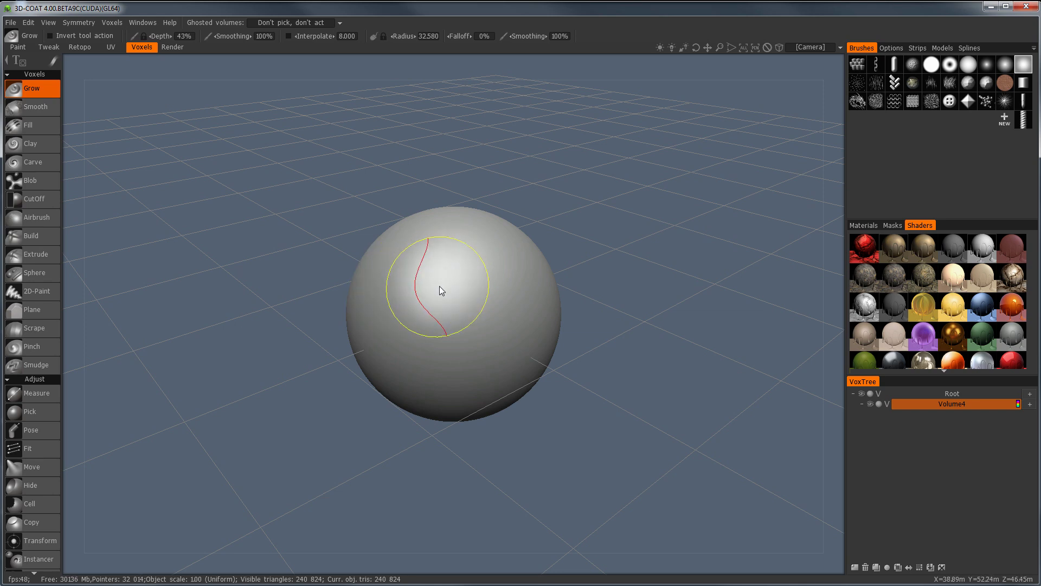
mouse_move(438, 286)
right_down()
mouse_move(456, 288)
mouse_move(435, 297)
right_up()
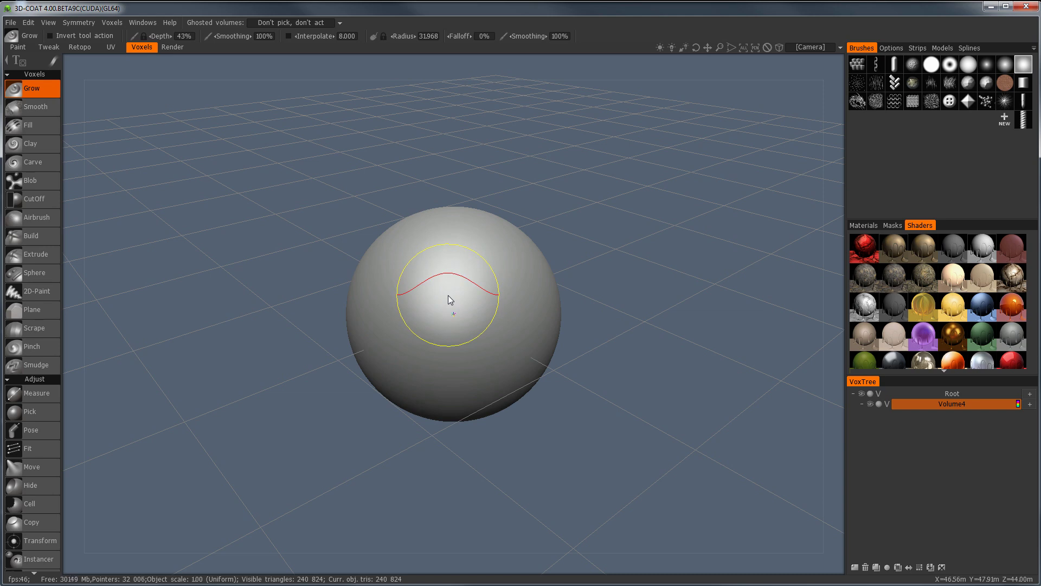
mouse_move(448, 295)
right_down()
mouse_move(520, 298)
mouse_move(464, 298)
mouse_move(523, 327)
mouse_move(480, 327)
right_up()
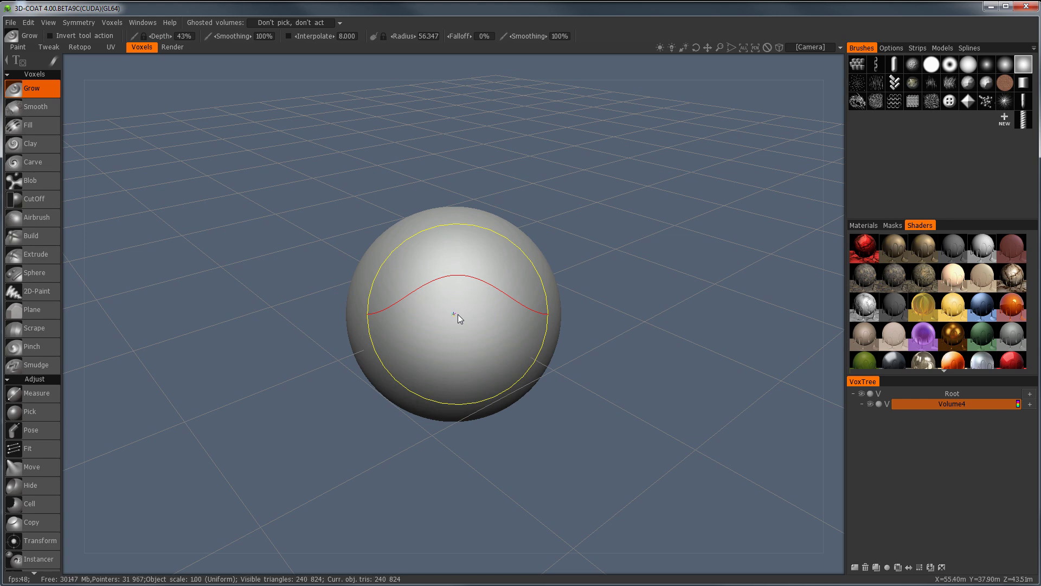
mouse_move(457, 314)
right_down()
mouse_move(458, 284)
mouse_move(461, 327)
mouse_move(461, 276)
right_up()
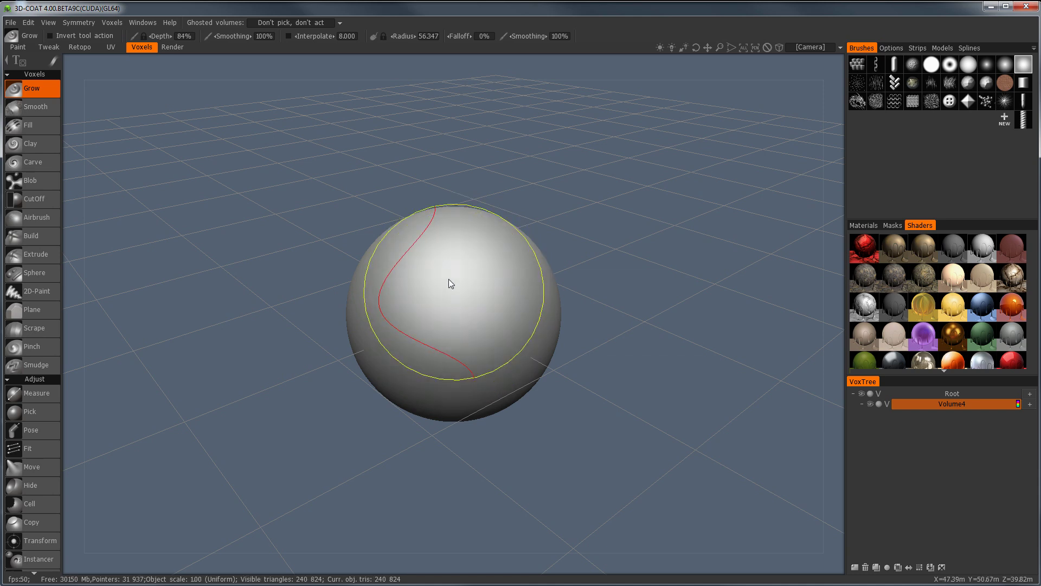
Step: Grow a large bulge on the right side of the sphere and undo the stroke
mouse_move(465, 348)
mouse_down()
mouse_move(518, 273)
mouse_move(551, 282)
mouse_move(555, 306)
mouse_move(562, 292)
mouse_move(551, 308)
mouse_move(563, 293)
mouse_move(497, 242)
mouse_move(579, 302)
mouse_move(554, 319)
mouse_move(545, 302)
mouse_move(540, 317)
mouse_up()
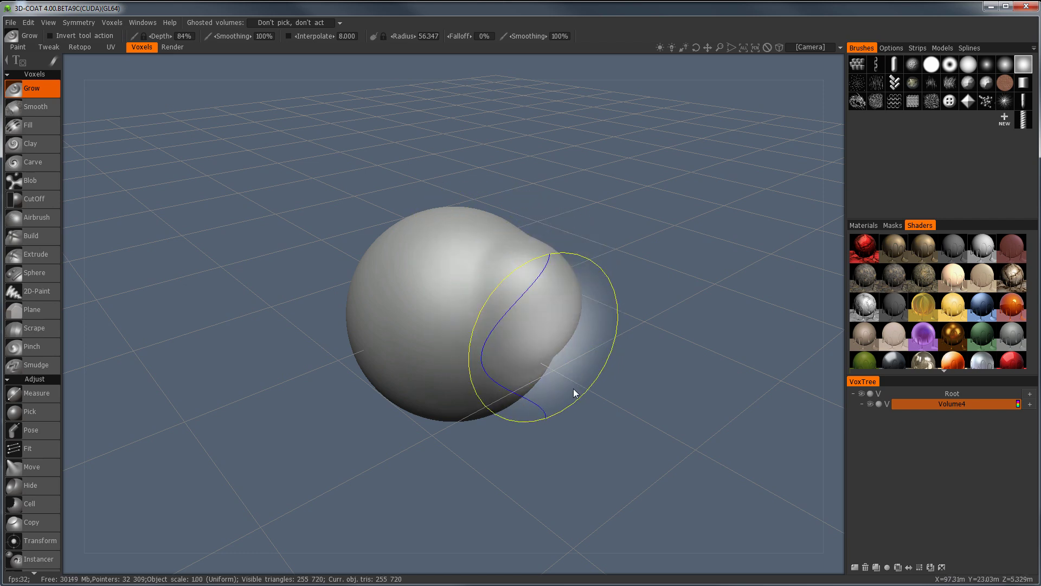
key(ctrl+z)
Step: Test a short vertical Grow stroke on the sphere with 100% depth and a radius of 10, and undo it
mouse_move(509, 325)
right_down()
mouse_move(475, 292)
mouse_move(430, 295)
mouse_move(465, 293)
mouse_move(454, 291)
mouse_move(460, 270)
right_up()
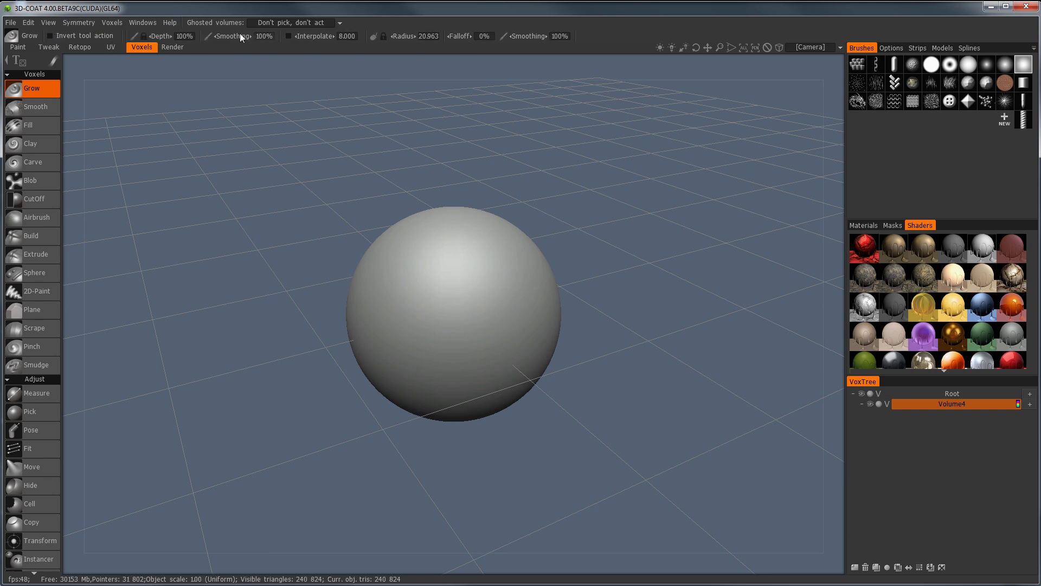
click(425, 36)
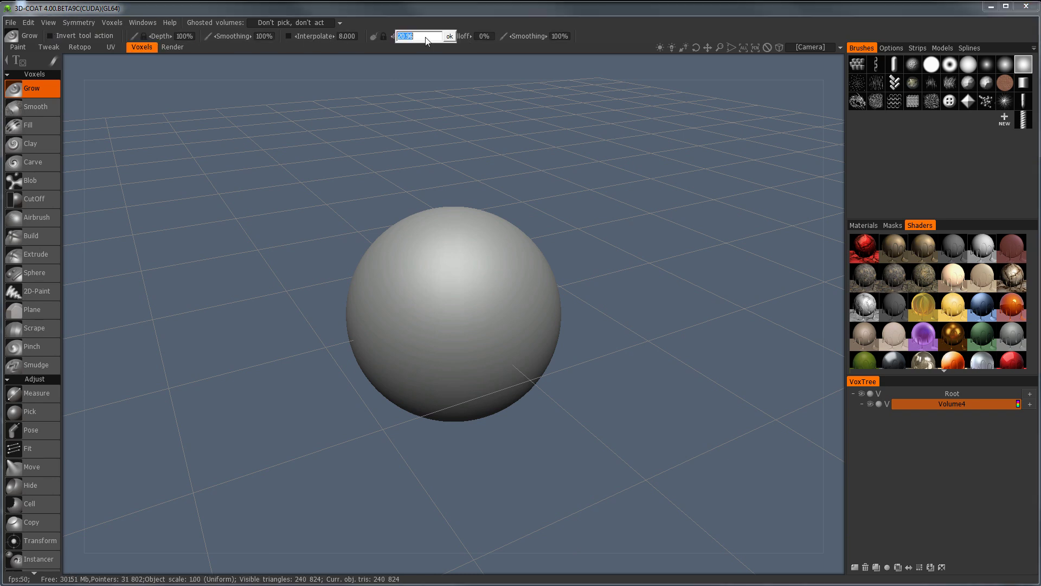
text(10)
key(Return)
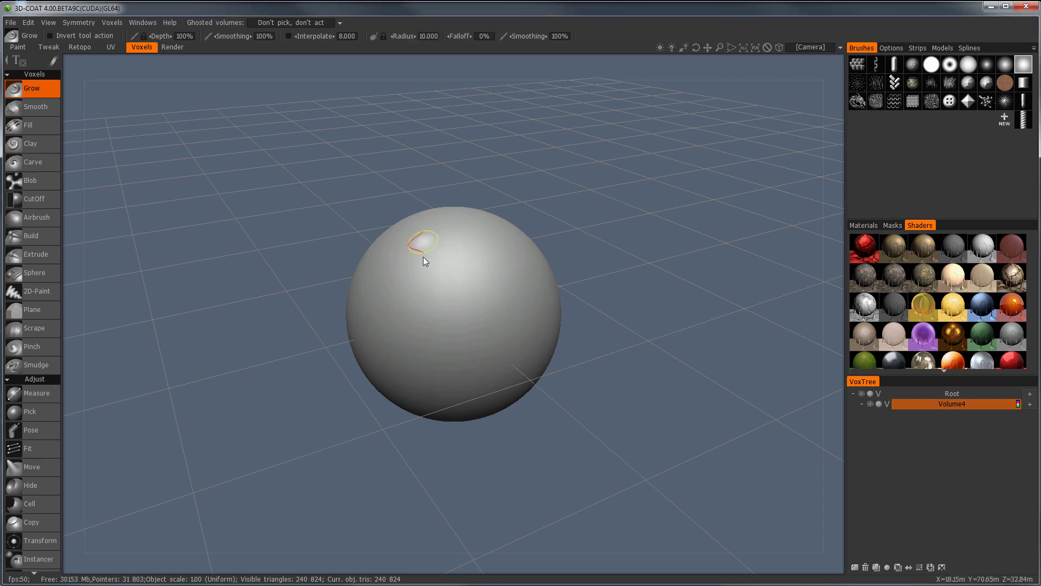
mouse_move(423, 252)
mouse_down()
mouse_move(432, 299)
mouse_move(430, 255)
mouse_up()
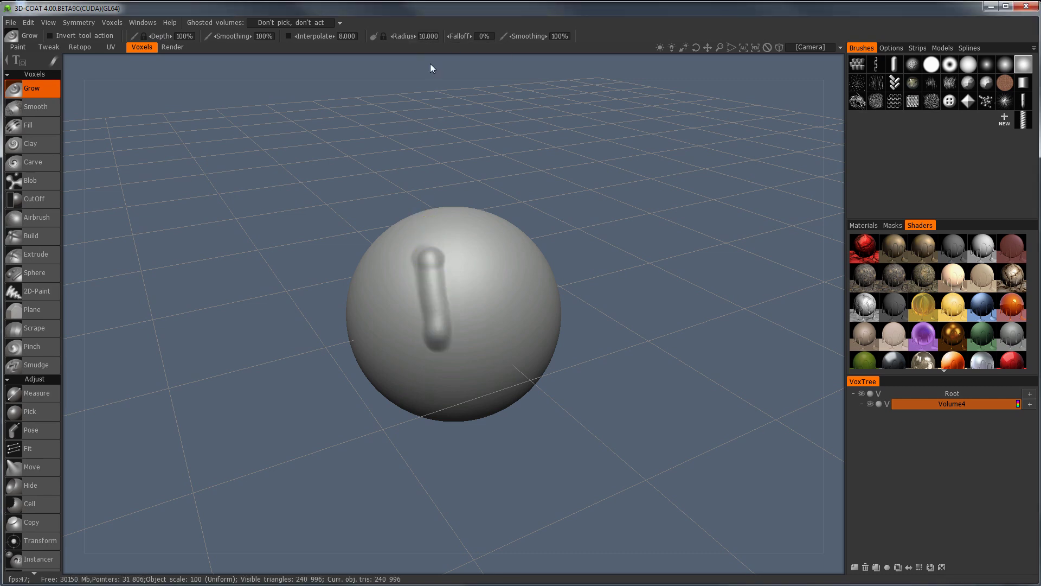
key(ctrl+z)
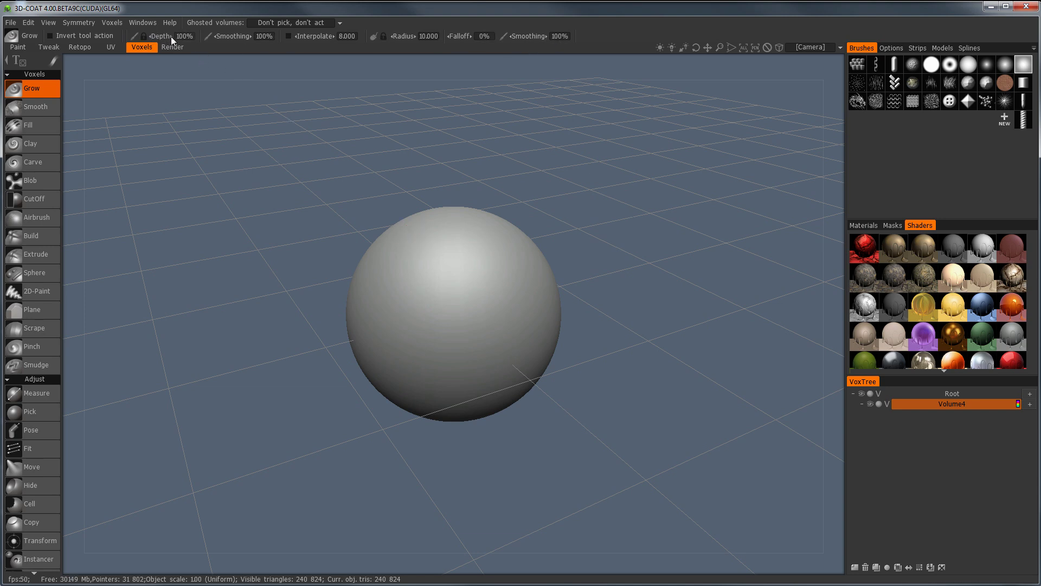
Step: Adjust the Grow brush to 80% depth and a radius of about 18.6
right_drag(449, 266, 453, 272)
scroll(451, 275, up, 3)
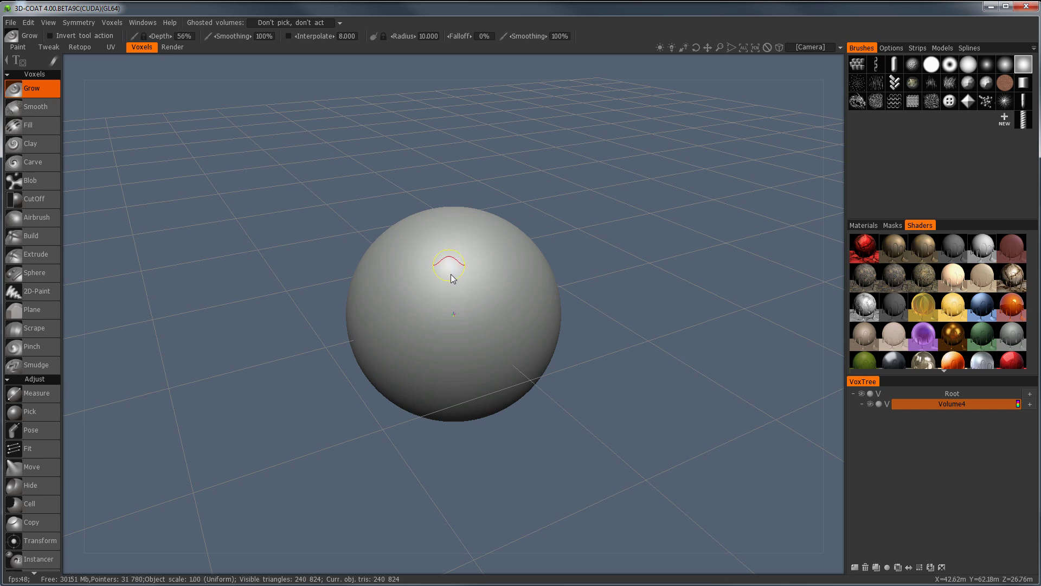
scroll(450, 275, up, 3)
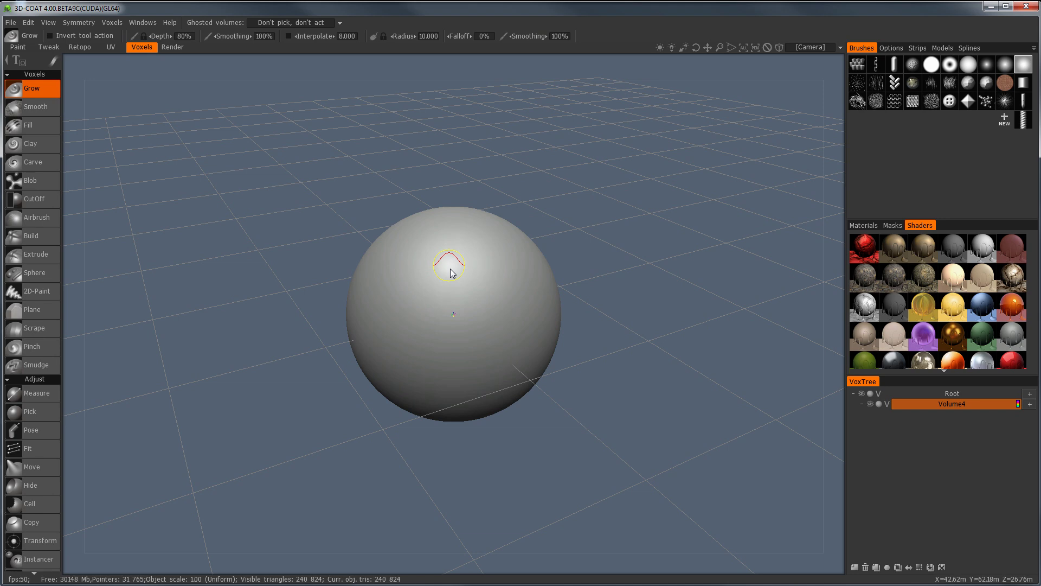
mouse_move(450, 274)
right_down()
mouse_move(475, 275)
mouse_move(456, 274)
mouse_move(464, 280)
right_up()
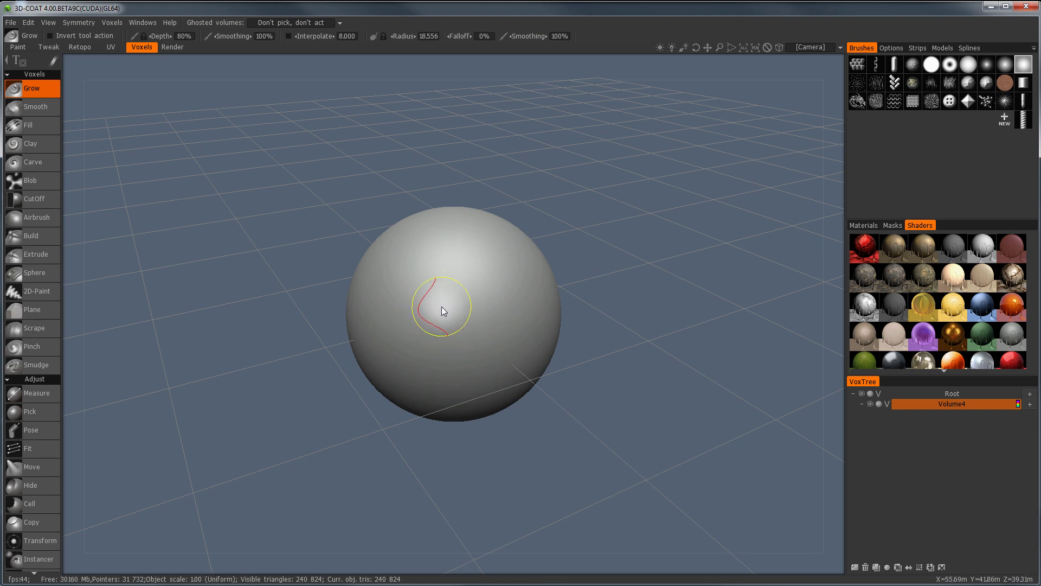
Step: Look through the quick-access palette of tools and the full voxel tool list, covering the Voxels, Adjust and Objects groups
key(space)
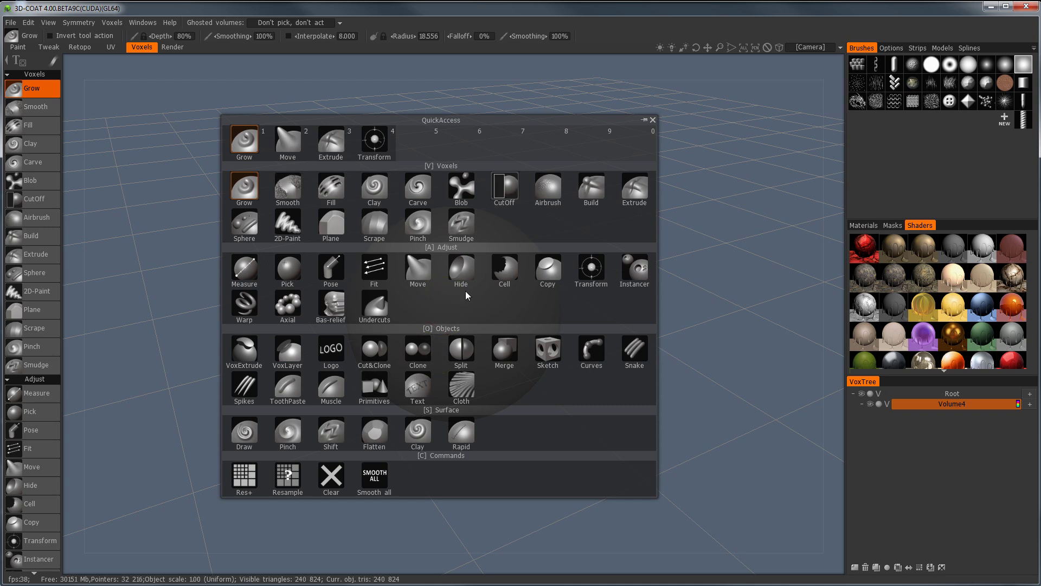
scroll(35, 372, down, 3)
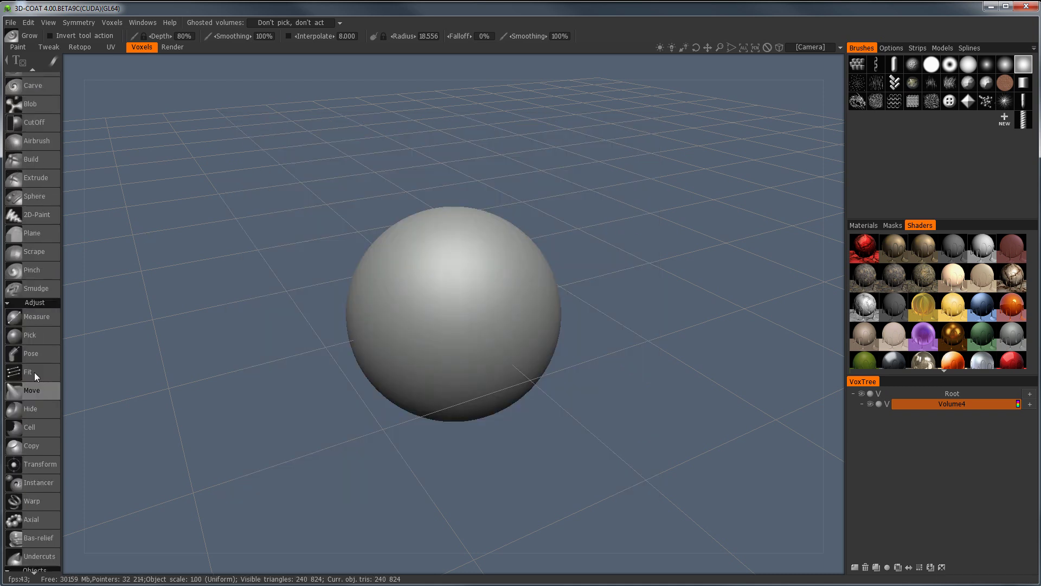
scroll(34, 372, down, 10)
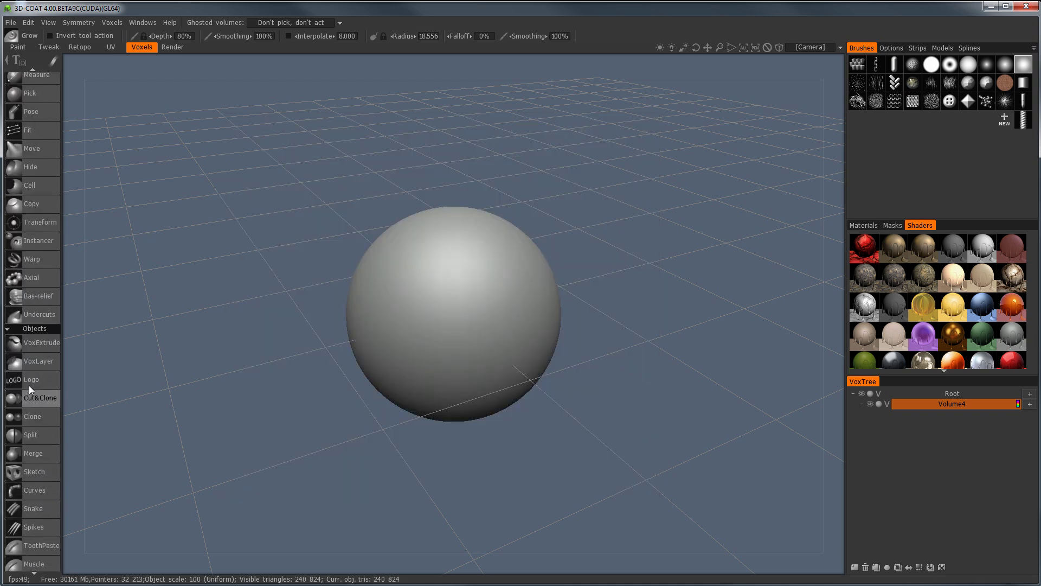
scroll(31, 202, up, 8)
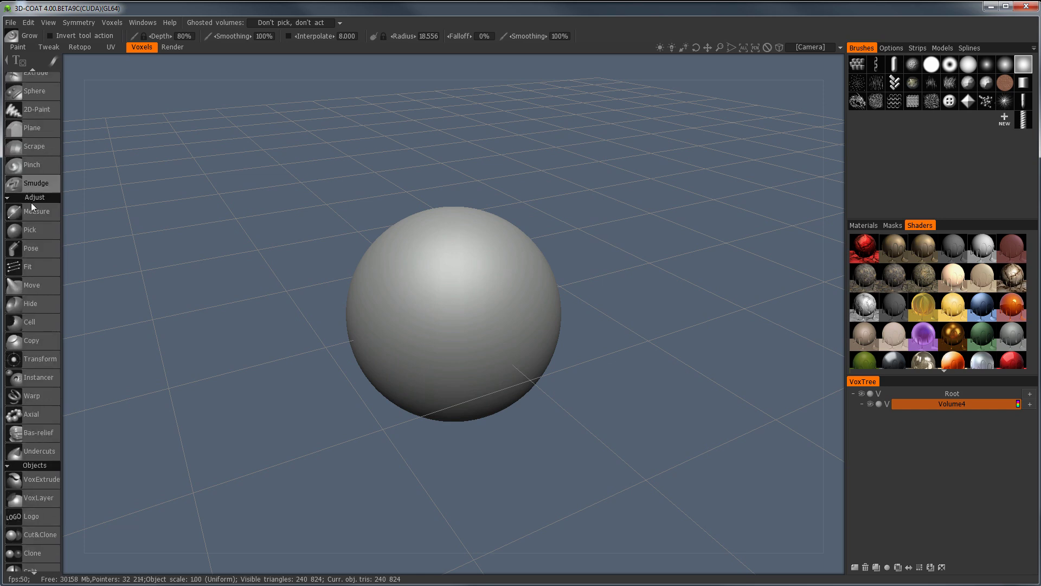
scroll(31, 203, up, 10)
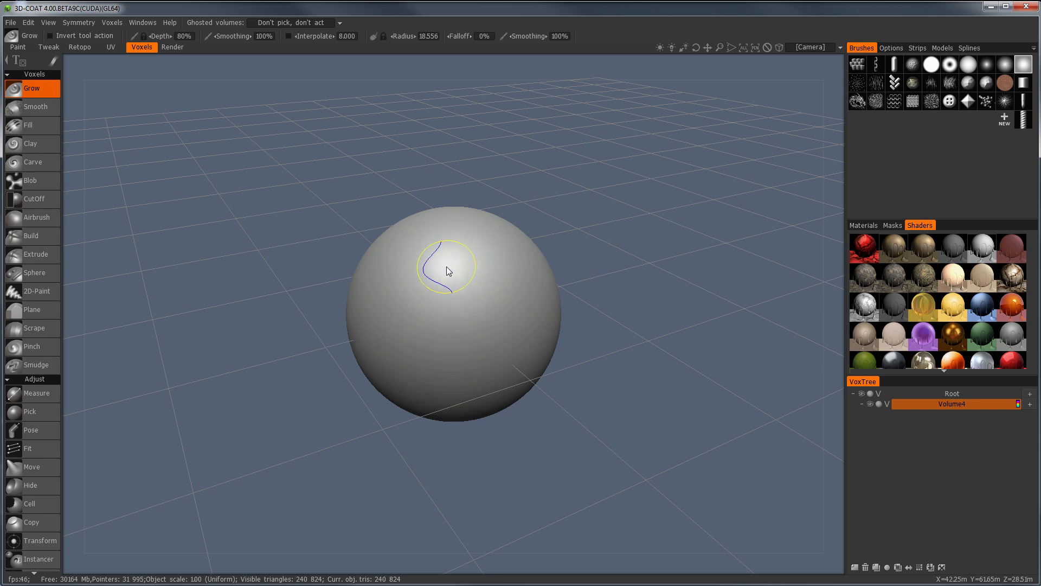
Step: Sculpt several vertical and curved Grow strokes across the front of the sphere
mouse_move(453, 339)
mouse_down()
mouse_move(449, 253)
mouse_move(452, 346)
mouse_move(449, 317)
mouse_move(450, 332)
mouse_move(497, 281)
mouse_move(491, 354)
mouse_move(492, 253)
mouse_move(493, 339)
mouse_up()
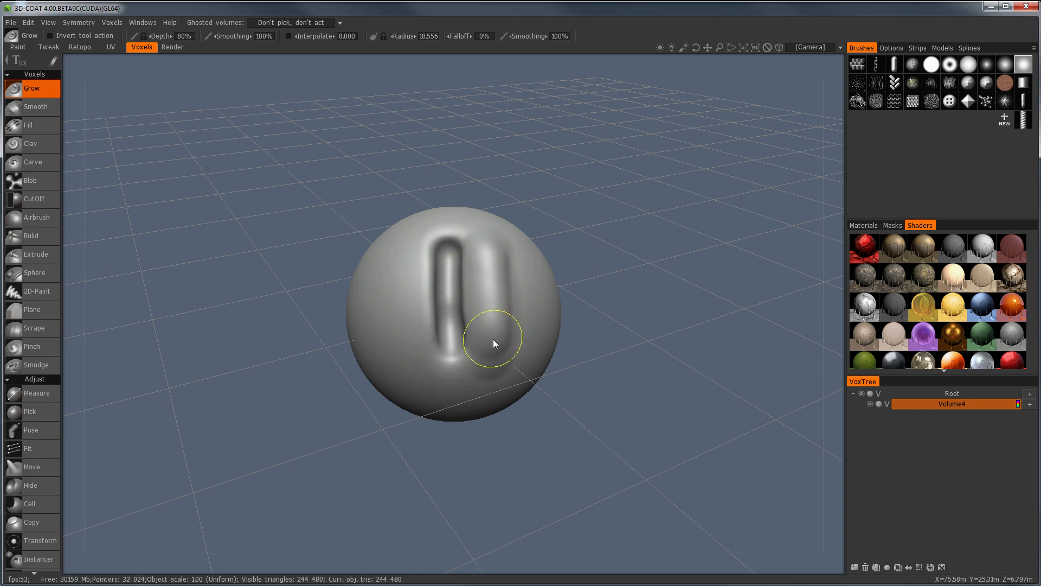
mouse_move(421, 252)
mouse_down()
mouse_move(422, 330)
mouse_move(434, 269)
mouse_move(463, 346)
mouse_move(453, 303)
mouse_move(419, 321)
mouse_move(445, 344)
mouse_up()
scroll(444, 344, up, 3)
alt+middle_drag(421, 332, 423, 356)
mouse_move(424, 342)
mouse_down()
mouse_move(434, 323)
mouse_move(504, 308)
mouse_move(503, 320)
mouse_move(477, 316)
mouse_move(460, 262)
mouse_move(471, 346)
mouse_move(438, 351)
mouse_move(393, 317)
mouse_move(421, 245)
mouse_move(513, 295)
mouse_move(432, 367)
mouse_move(393, 231)
mouse_move(487, 291)
mouse_move(454, 316)
mouse_move(472, 333)
mouse_move(466, 309)
mouse_move(460, 319)
mouse_move(439, 311)
mouse_up()
Step: Set the Grow radius to about 22.8 and depth to 73%, and carve inverted strokes into the middle of the sculpted area
mouse_move(430, 315)
right_down()
mouse_move(484, 314)
mouse_move(426, 318)
mouse_move(440, 319)
mouse_move(434, 284)
mouse_move(437, 323)
right_up()
key(ctrl)
key(ctrl)
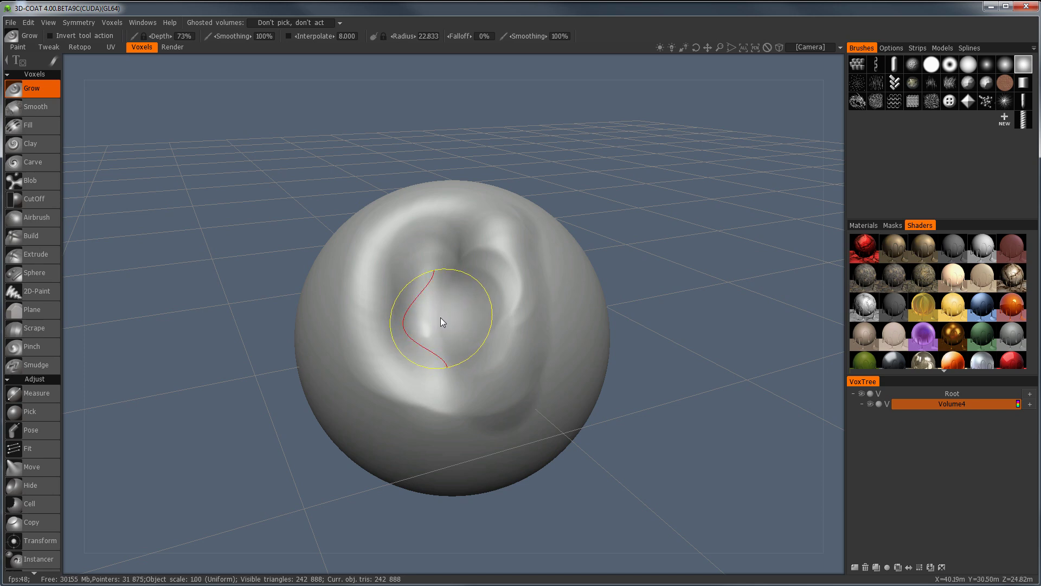
mouse_move(433, 290)
ctrl+mouse_down()
mouse_move(438, 318)
mouse_move(437, 298)
mouse_move(407, 315)
mouse_move(447, 266)
mouse_move(470, 294)
mouse_move(448, 334)
mouse_move(449, 296)
ctrl+mouse_up()
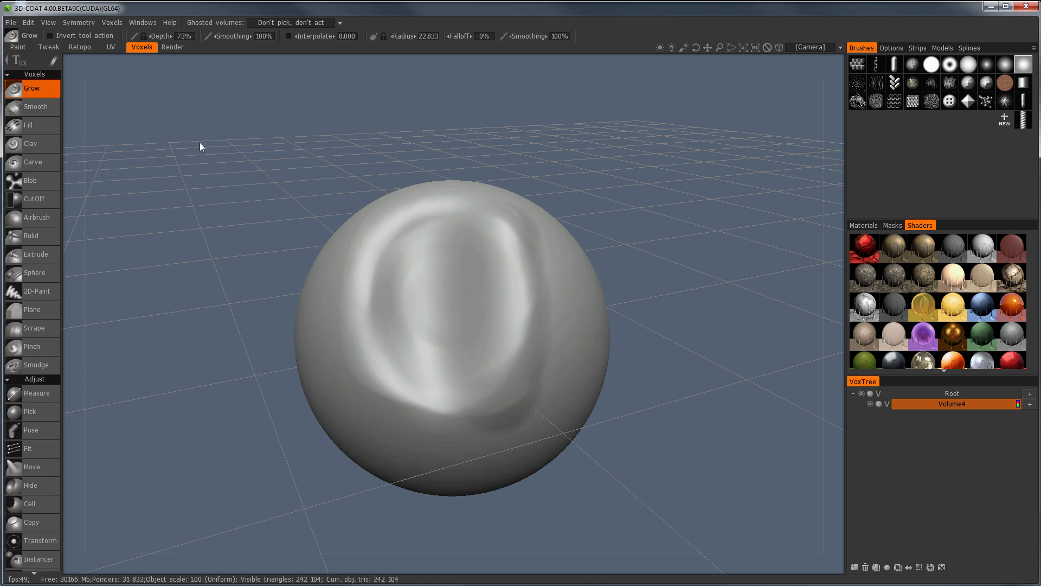
Step: Activate the Extrude tool, reduce its radius to about 31.5, and try a stroke across the sculpted front of the sphere
click(34, 252)
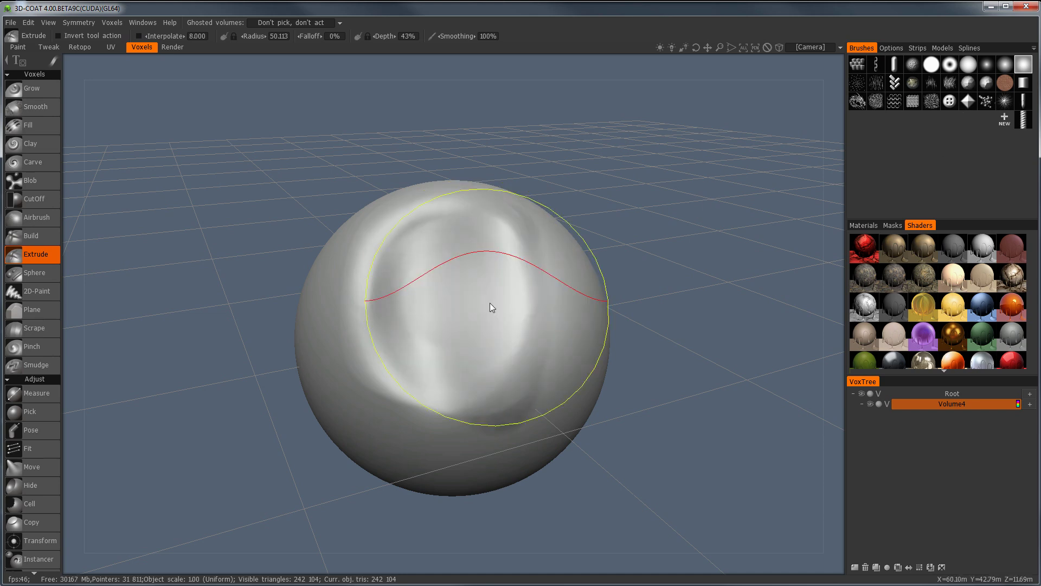
right_drag(475, 308, 425, 307)
mouse_move(426, 286)
mouse_down()
mouse_move(448, 261)
mouse_move(455, 350)
mouse_move(445, 255)
mouse_move(483, 280)
mouse_up()
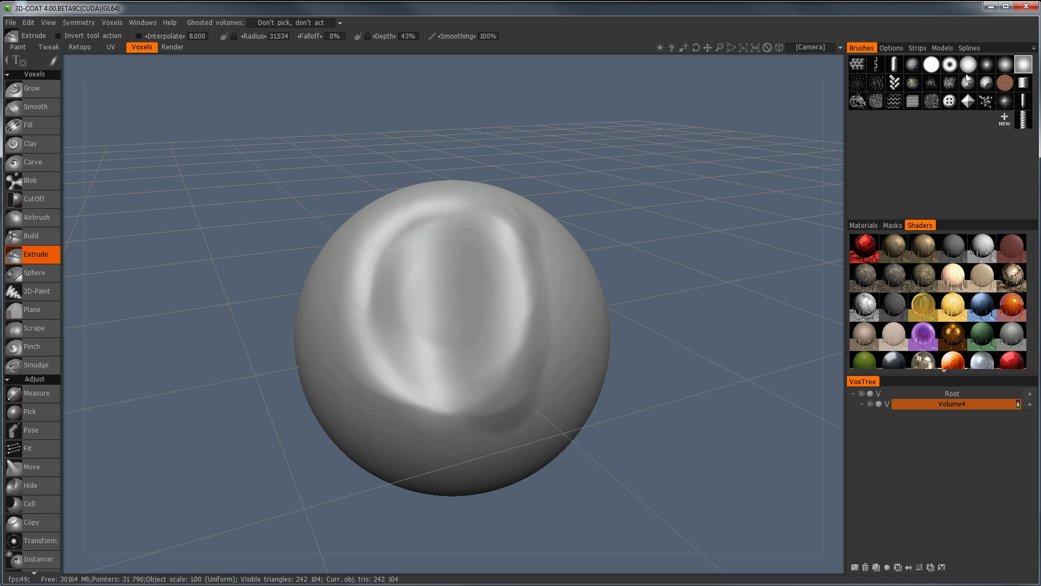
Step: Choose the sharply pointed round brush, set Extrude to radius about 26 and depth 60%, and extrude a vertical stroke on a smooth side
click(984, 64)
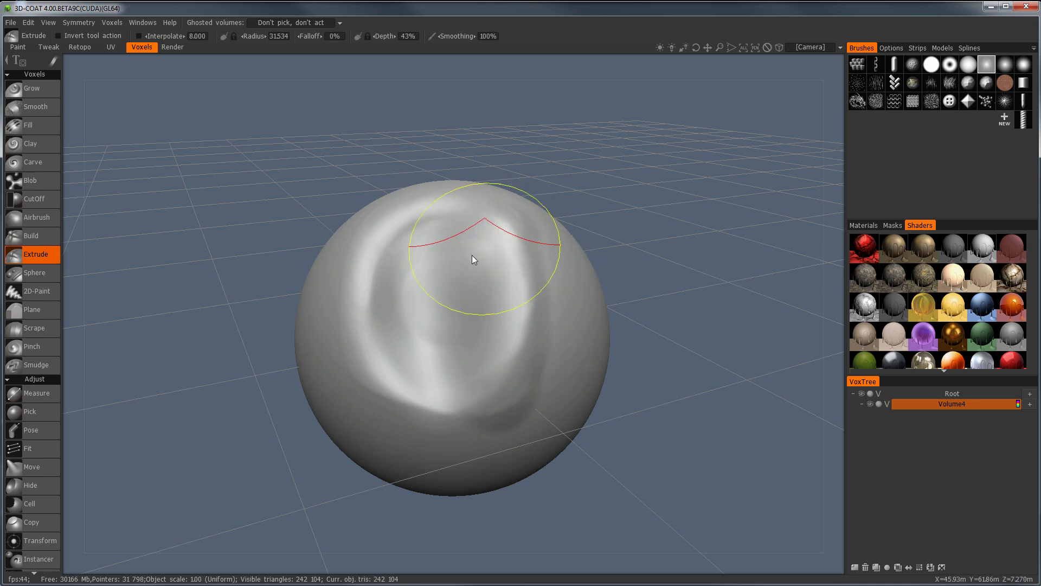
mouse_move(434, 297)
right_down()
mouse_move(496, 303)
mouse_move(466, 317)
mouse_move(445, 315)
mouse_move(440, 295)
mouse_move(372, 294)
right_up()
alt+drag(372, 295, 567, 285)
scroll(437, 263, down, 2)
drag(445, 220, 450, 327)
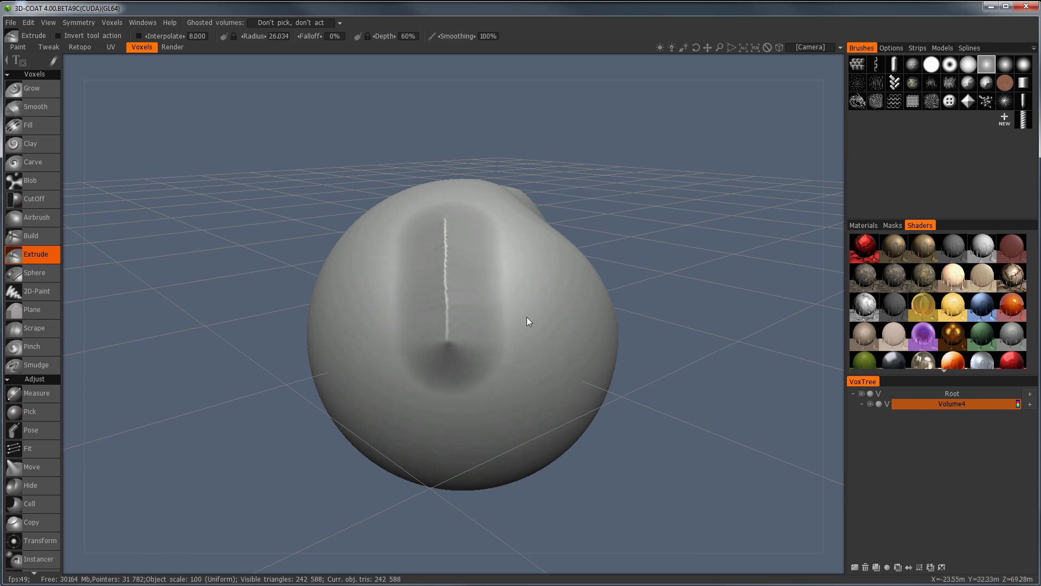
Step: Choose the rounded dome brush and extrude a thick vertical ridge beside the sharply creased stroke
mouse_move(526, 317)
alt+mouse_down()
mouse_move(418, 308)
mouse_move(529, 312)
mouse_move(520, 362)
mouse_move(533, 331)
alt+mouse_up()
click(968, 64)
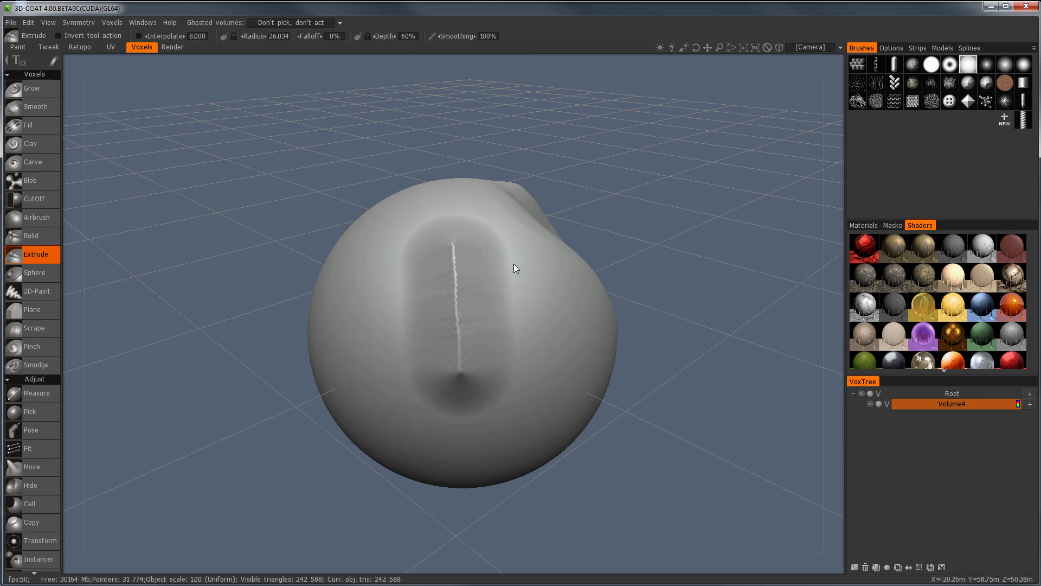
alt+drag(513, 264, 562, 252)
drag(424, 242, 426, 380)
mouse_move(434, 374)
alt+mouse_down()
mouse_move(515, 298)
mouse_move(466, 315)
mouse_move(808, 150)
alt+mouse_up()
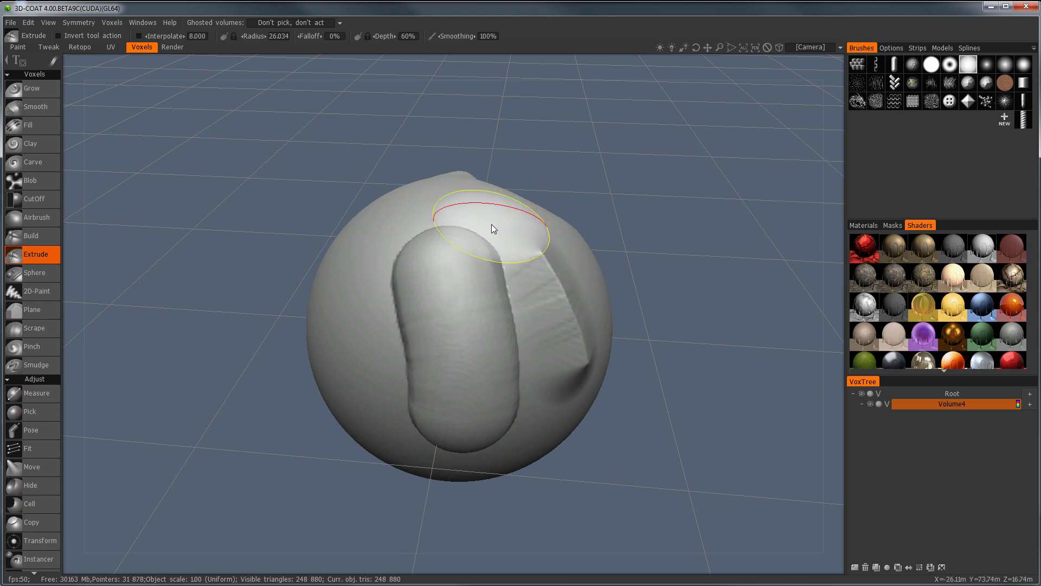
alt+drag(548, 239, 450, 226)
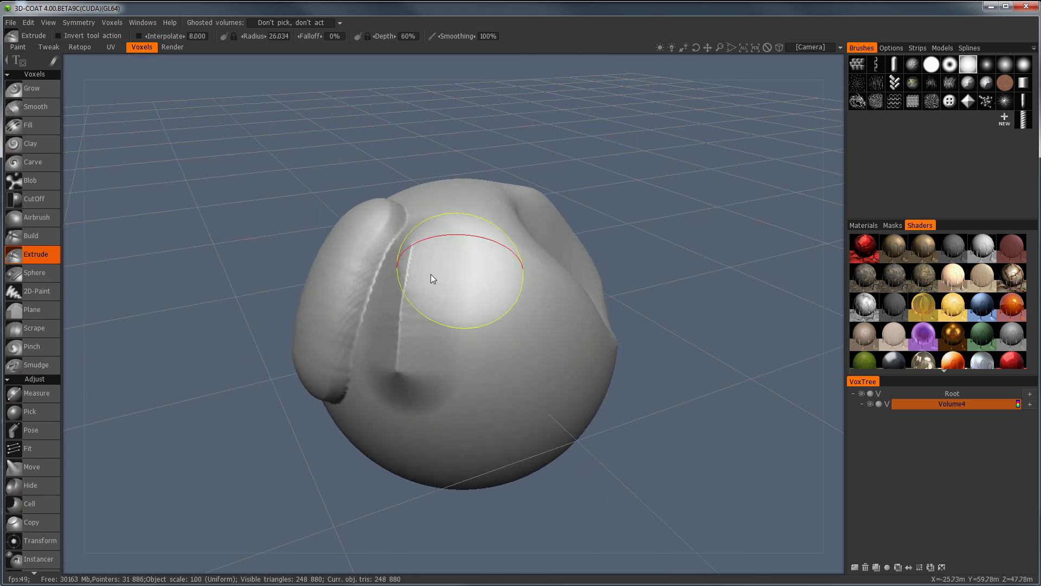
Step: Switch to the Paint room, shrink the brush radius to about 17.6, and paint red on the sphere, covering a larger area with radius 33.5
click(18, 47)
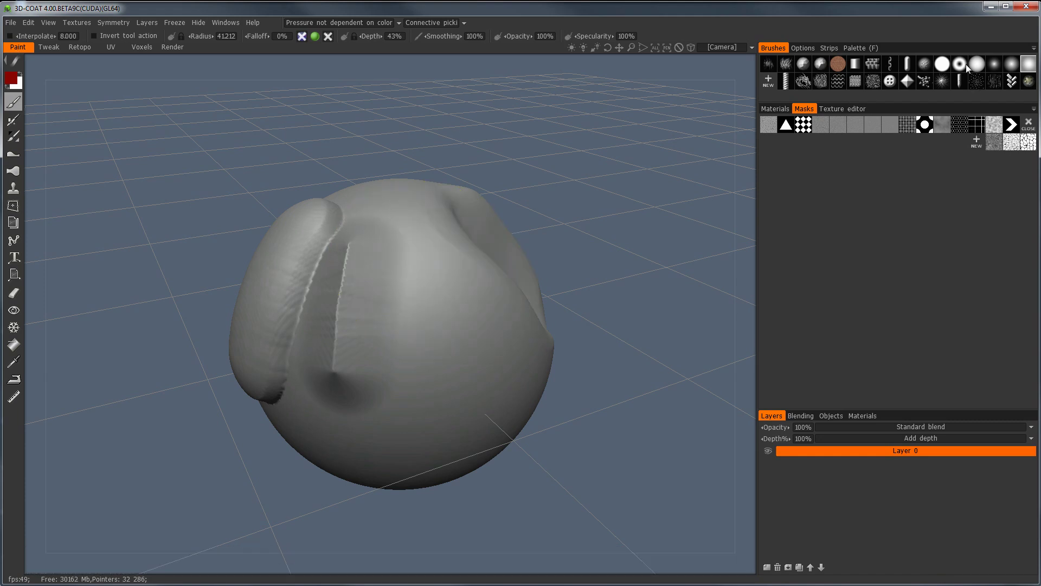
alt+drag(370, 287, 350, 287)
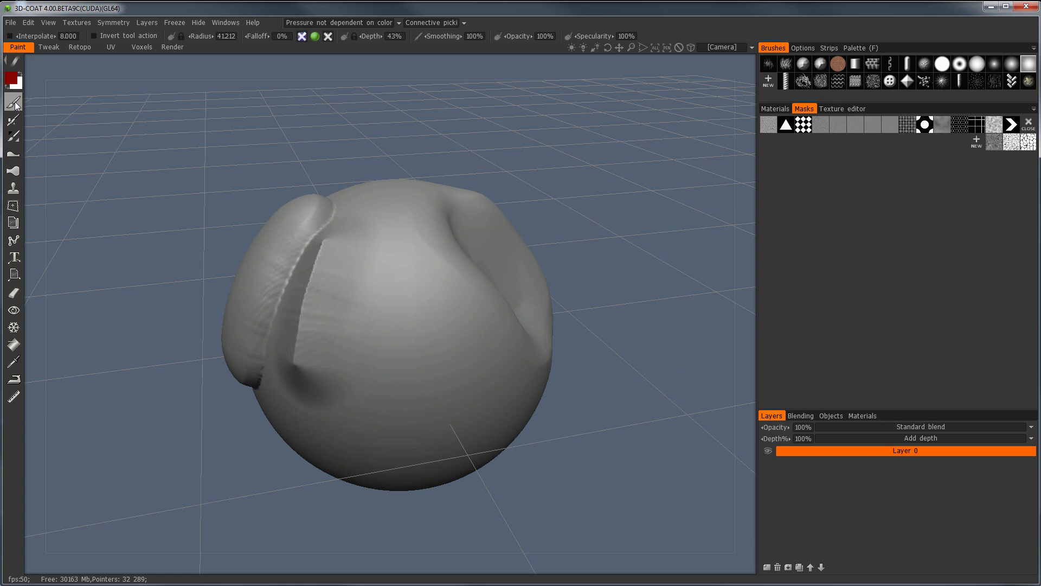
right_drag(435, 301, 379, 308)
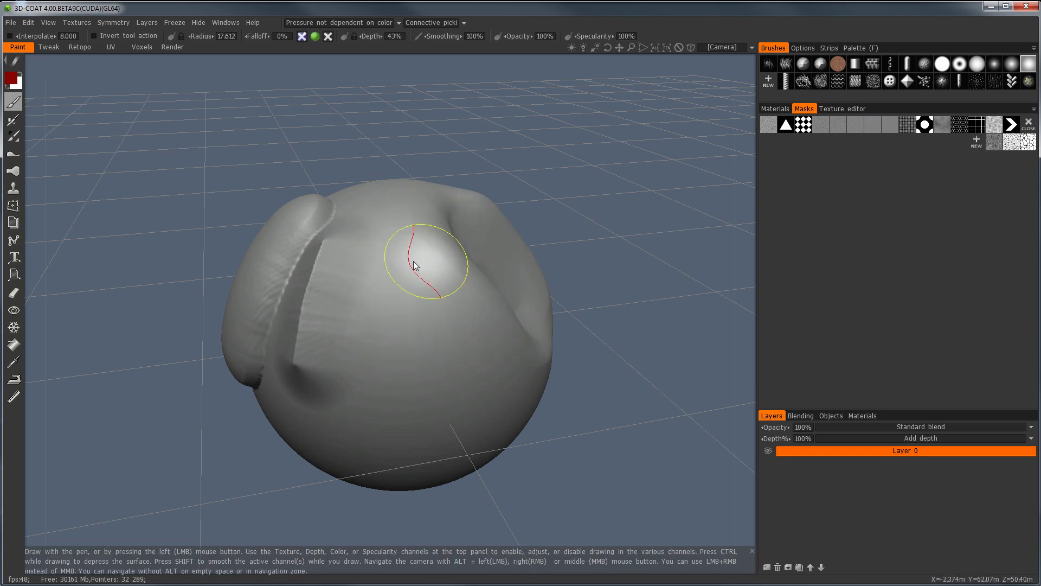
click(392, 265)
click(450, 335)
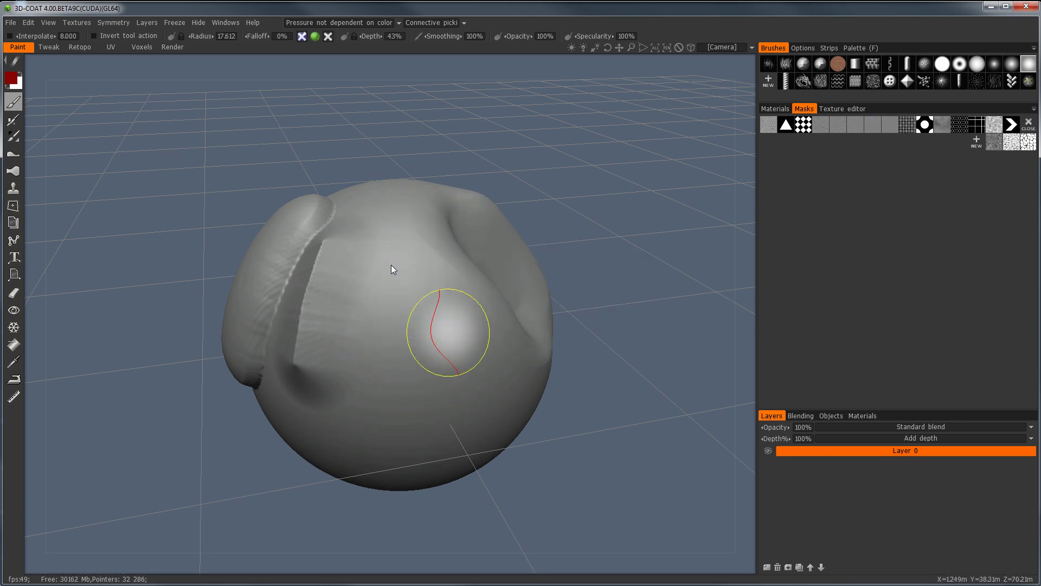
mouse_move(457, 375)
alt+mouse_down()
mouse_move(441, 364)
mouse_move(280, 364)
mouse_move(580, 356)
mouse_move(443, 369)
mouse_move(523, 371)
alt+mouse_up()
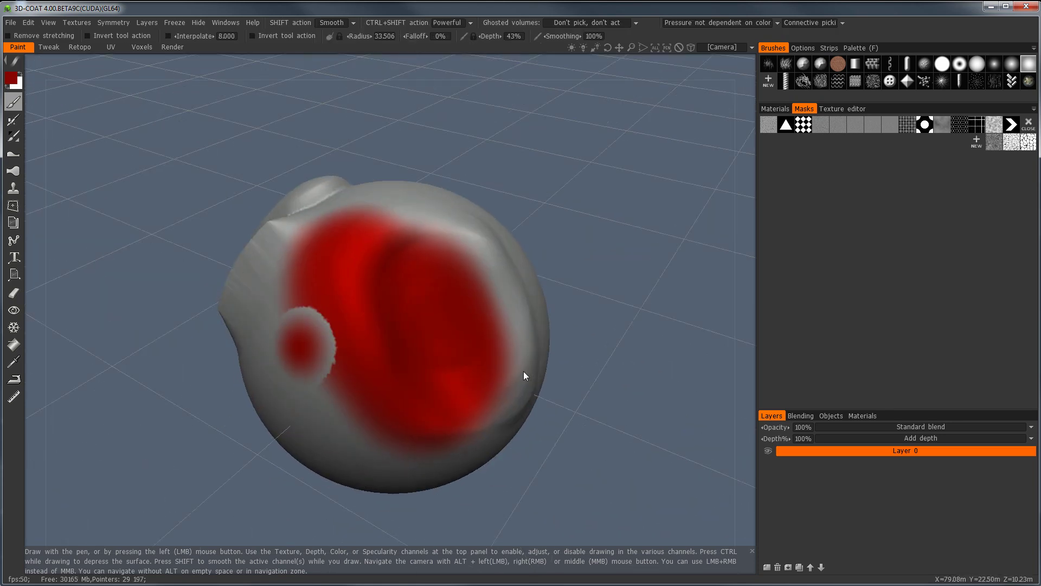
Step: Set the paint brush radius to about 20.3, test a vertical red stroke on the back of the sphere, and undo it
mouse_move(343, 366)
alt+mouse_down()
mouse_move(580, 329)
mouse_move(366, 300)
alt+mouse_up()
right_drag(366, 300, 361, 266)
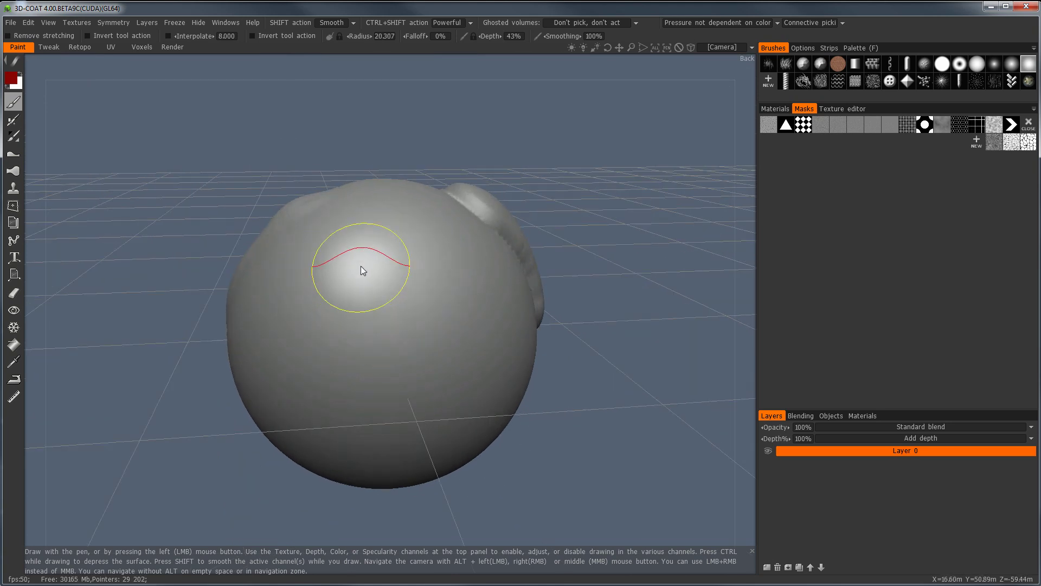
drag(360, 238, 361, 380)
key(ctrl+z)
Step: Test a vertical red stroke with the solid white disc brush on the back of the sphere, and undo it
click(946, 62)
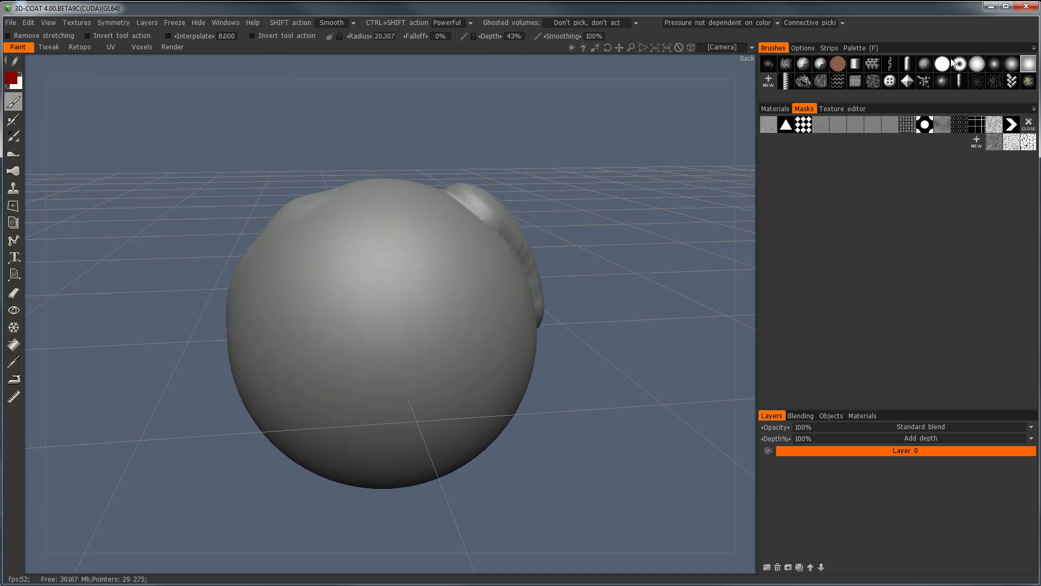
drag(360, 274, 361, 384)
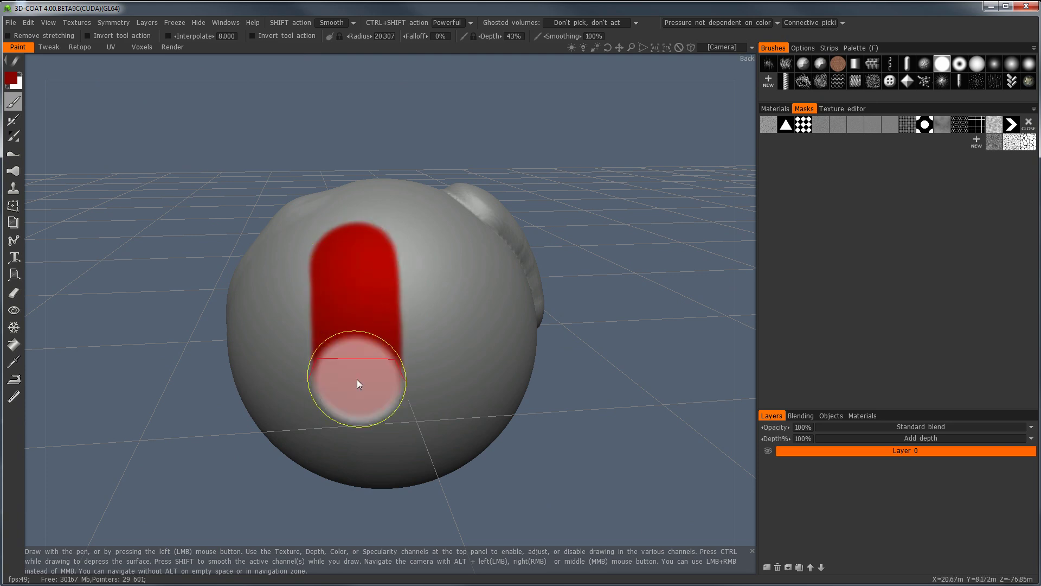
key(ctrl+z)
Step: Test a narrower red stroke with the sharply pointed soft brush on the back of the sphere, and undo it
click(994, 63)
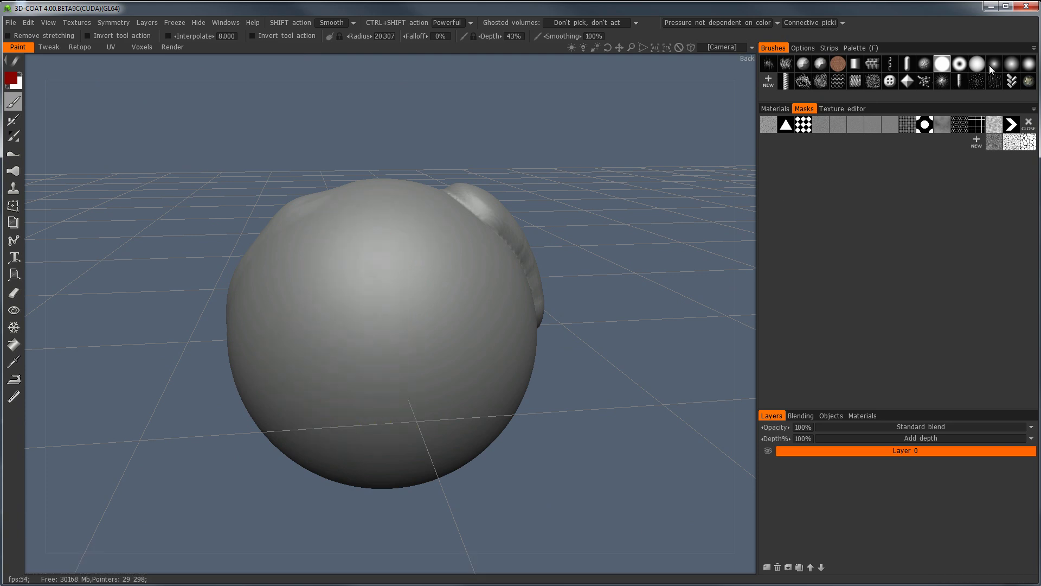
click(390, 245)
drag(394, 276, 402, 383)
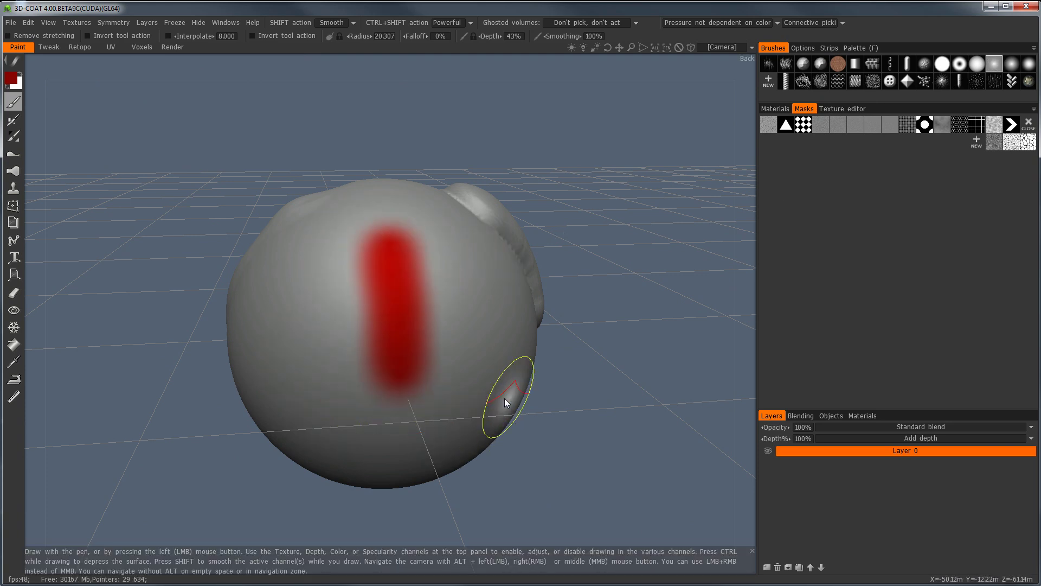
key(ctrl+z)
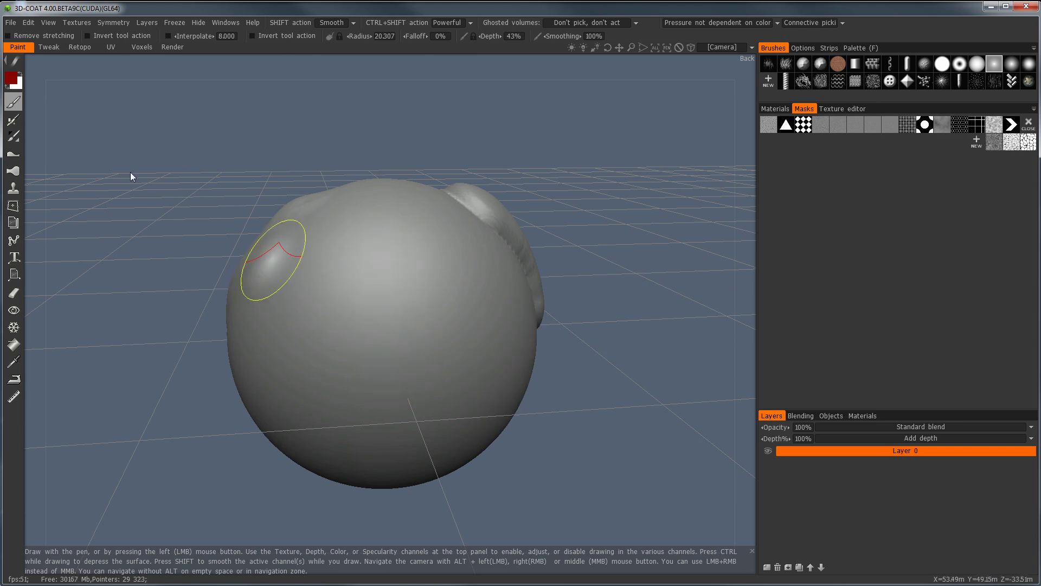
Step: Return to the Voxels room and convert Volume4 from surface mode back to voxel mode
click(141, 47)
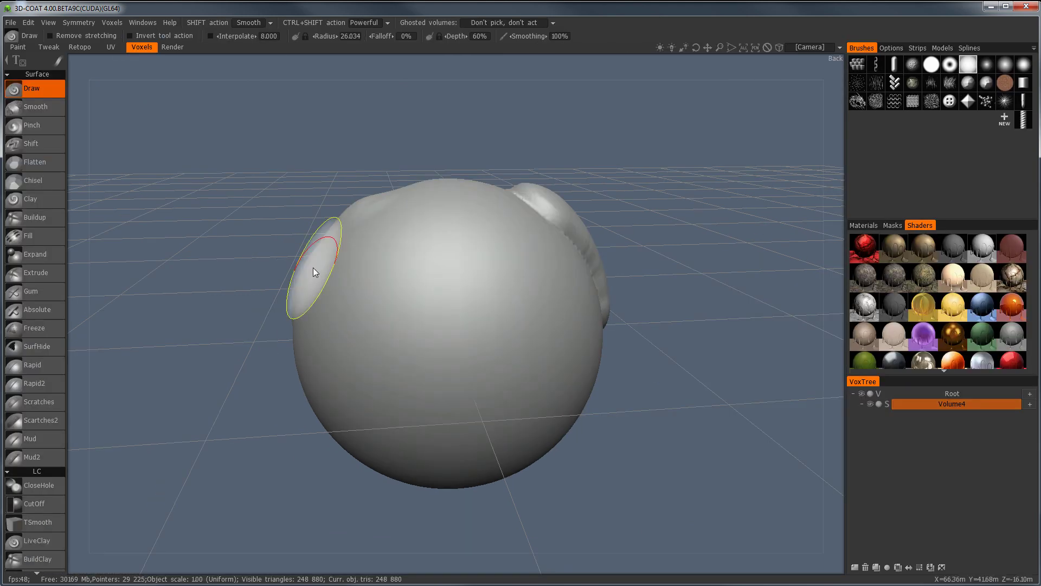
click(888, 404)
drag(615, 391, 581, 383)
right_drag(581, 382, 388, 357)
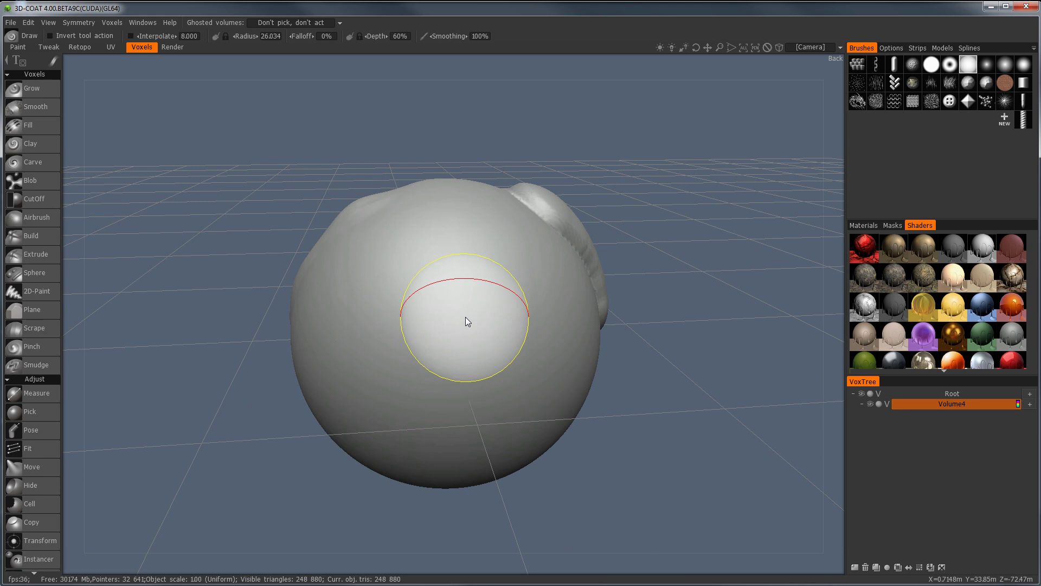
Step: Activate the Grow tool on the voxel volume
click(32, 88)
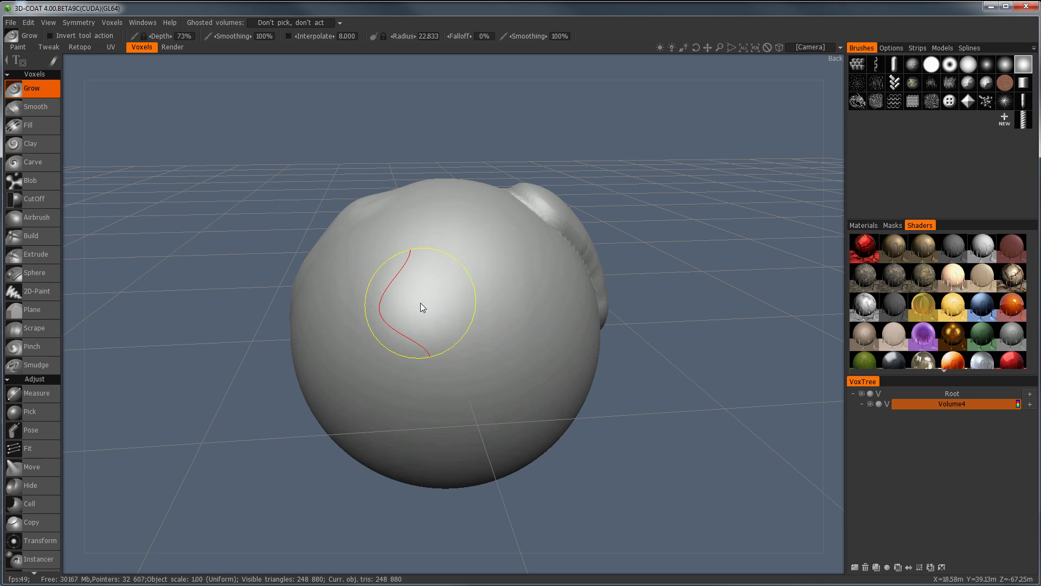
mouse_move(421, 302)
alt+mouse_down()
mouse_move(442, 310)
mouse_move(424, 303)
alt+mouse_up()
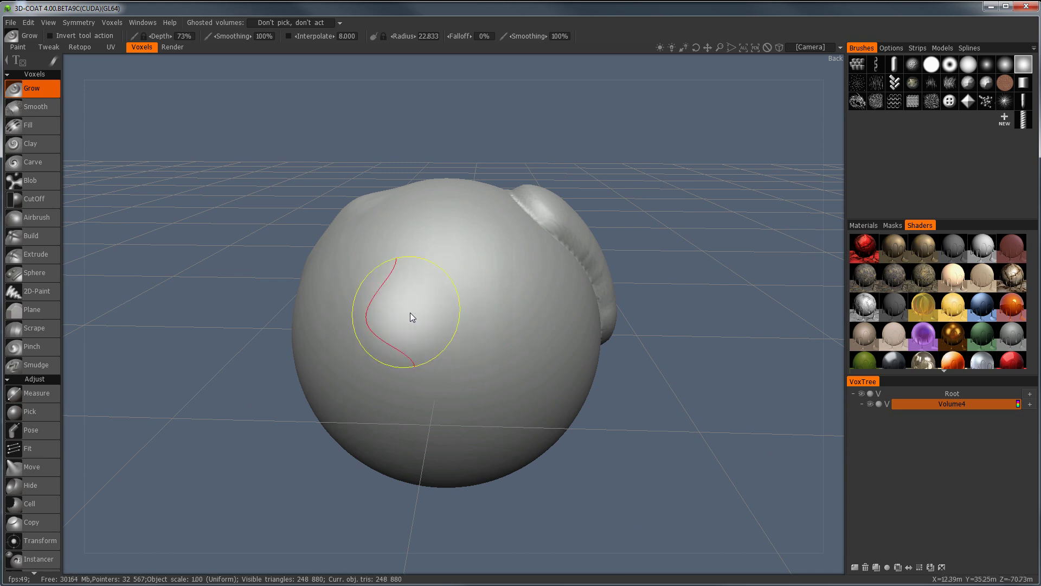
key(e)
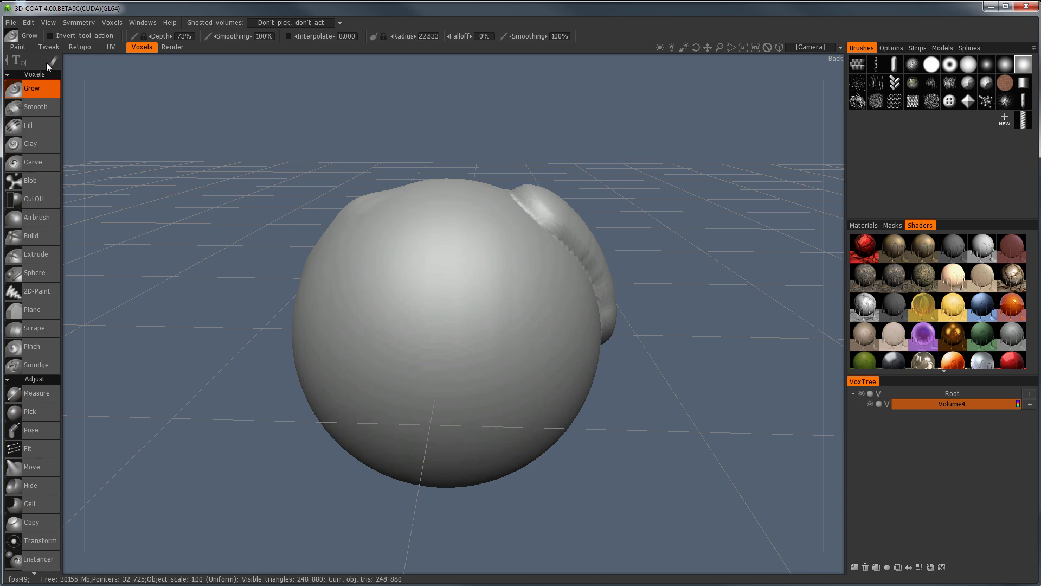
key(e)
Step: Activate the Extrude tool with the rounded dome brush, test it on the back of the sphere, and undo the stroke
click(36, 254)
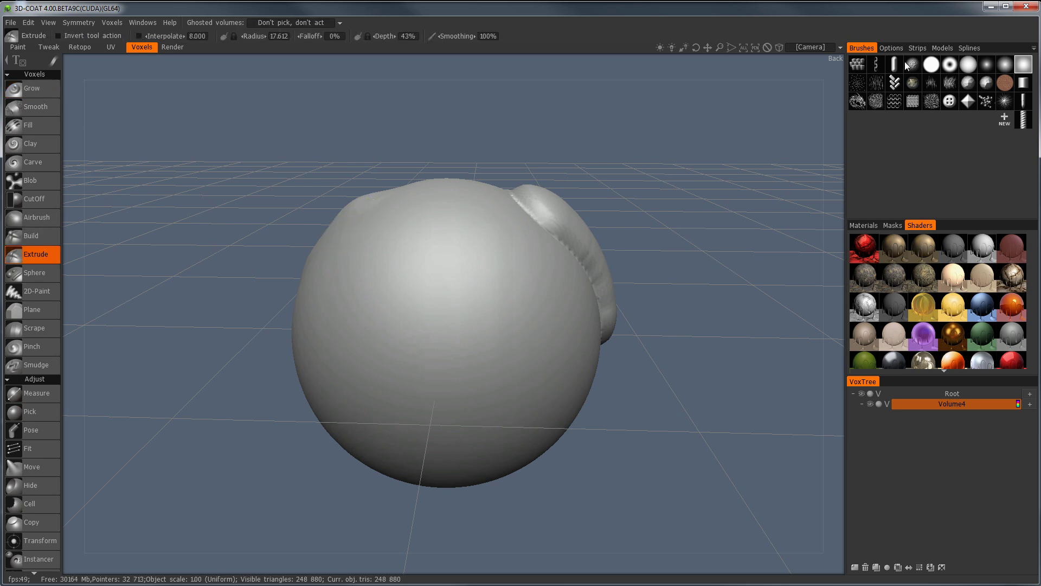
click(968, 64)
mouse_move(450, 228)
alt+mouse_down()
mouse_move(435, 253)
mouse_move(434, 298)
alt+mouse_up()
click(437, 235)
key(ctrl+z)
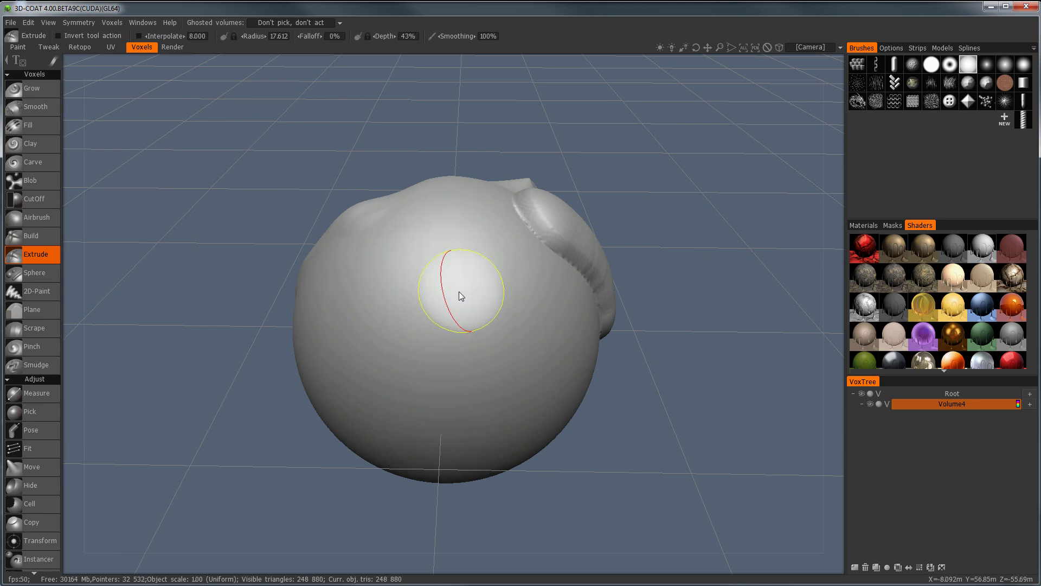
Step: Extrude a rounded bump and a vertical ridge on the smooth side of the sphere, next to the existing thick ridge
mouse_move(458, 292)
middle_down()
mouse_move(383, 272)
mouse_move(406, 262)
middle_up()
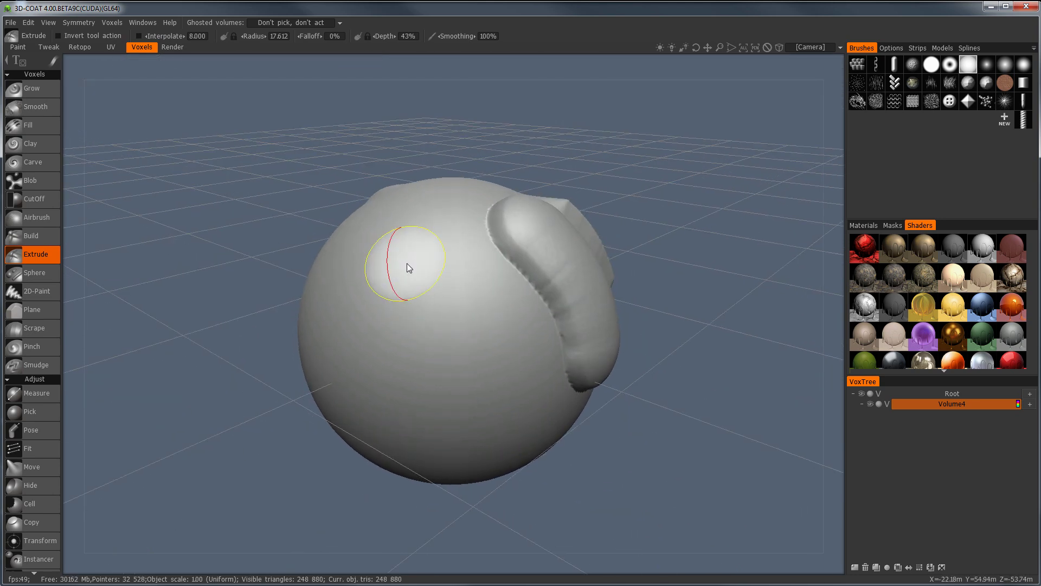
click(409, 235)
drag(410, 291, 411, 352)
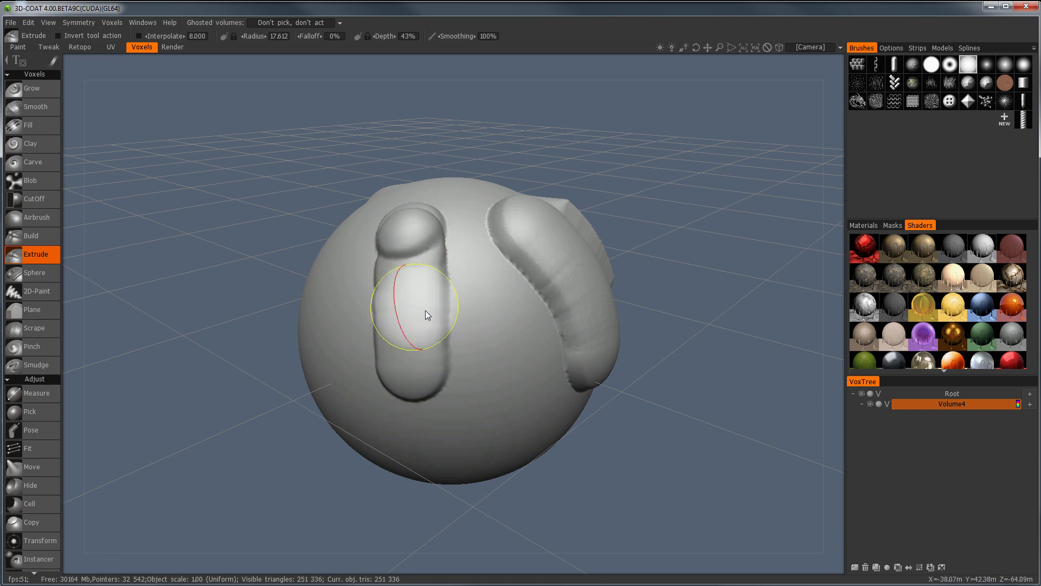
Step: Undo the last vertical extrusion on the smooth side of the sphere
key(ctrl+z)
alt+drag(434, 319, 551, 264)
middle_drag(552, 264, 457, 281)
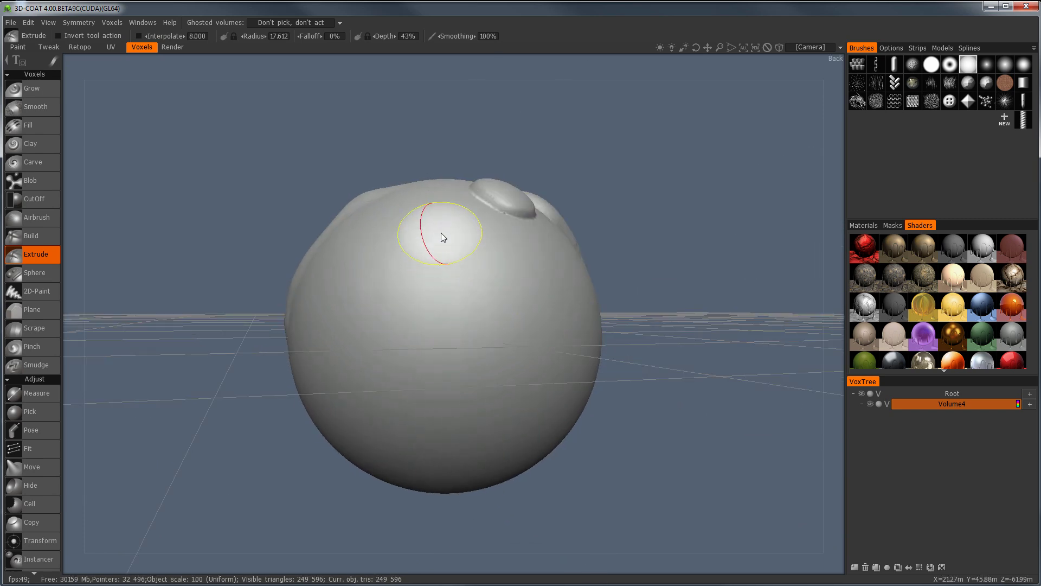
Step: Switch Extrude to the tapered freehand stroke mode and try it with several strokes on the smooth sides of the sphere
click(49, 58)
click(79, 60)
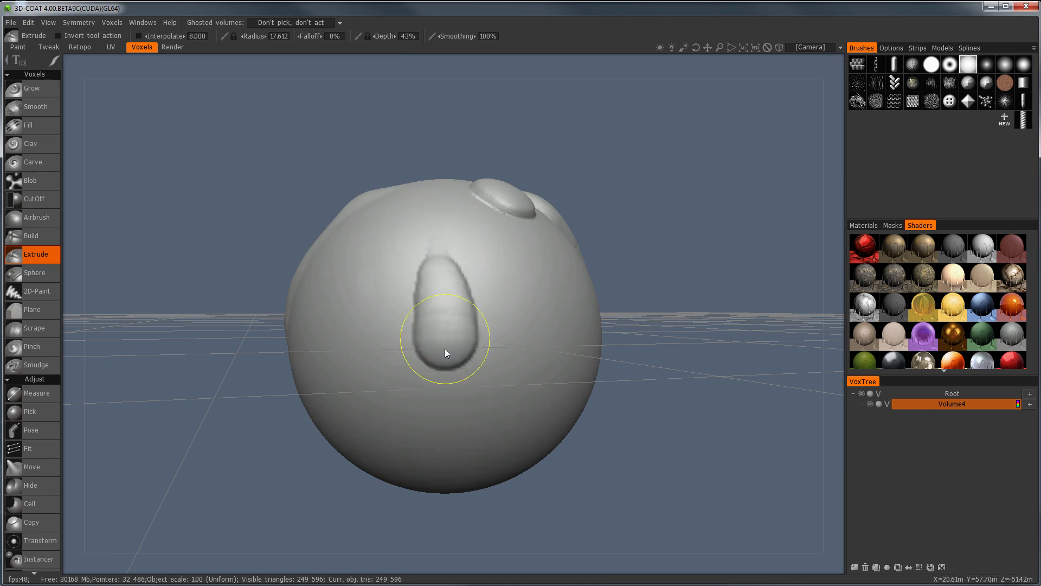
middle_drag(453, 438, 402, 329)
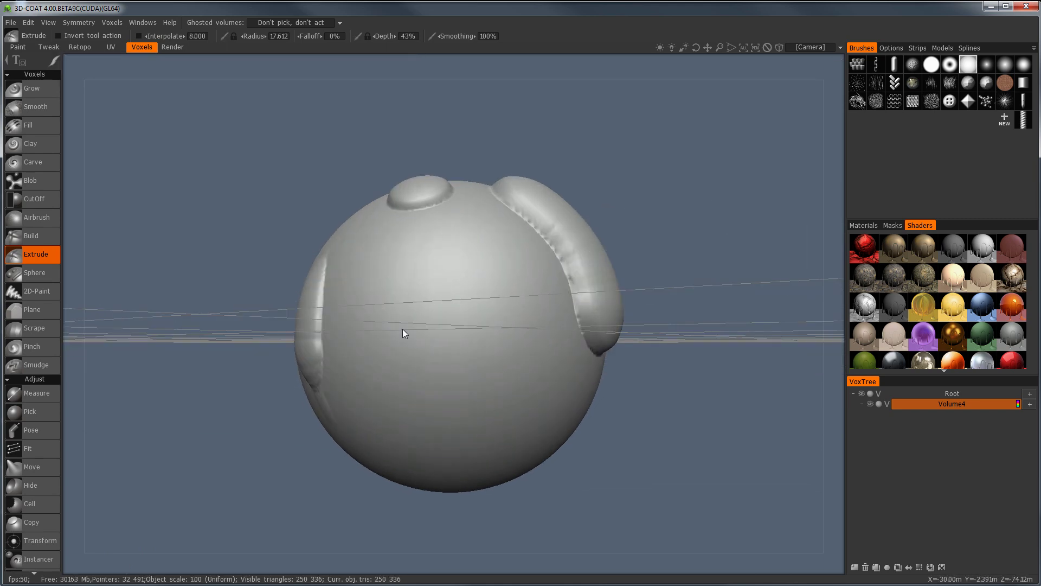
drag(411, 272, 421, 320)
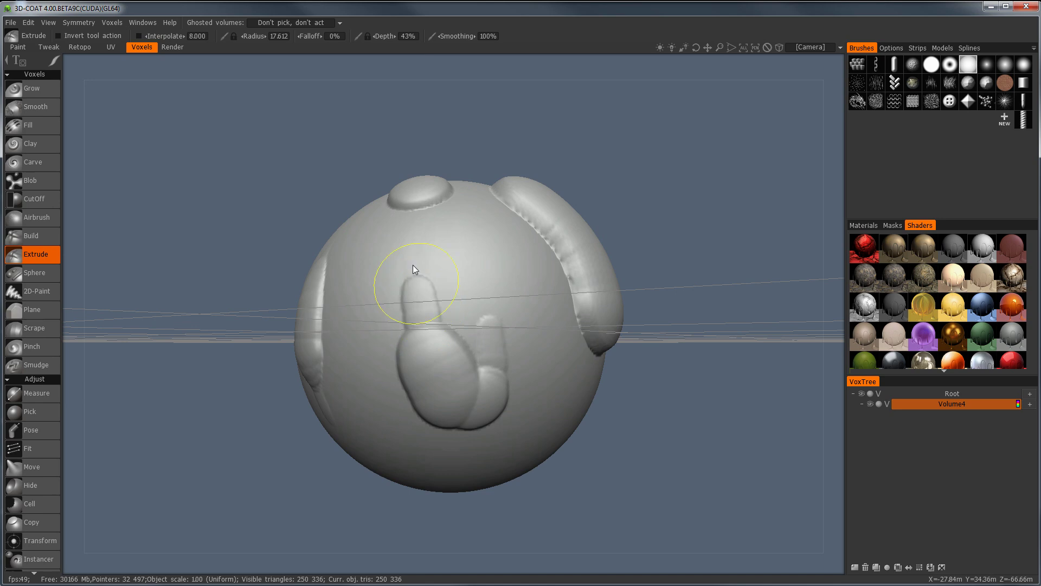
Step: Switch to the straight-line stroke mode and extrude straight bands across the upper part of the sphere
alt+drag(422, 291, 483, 309)
mouse_move(59, 62)
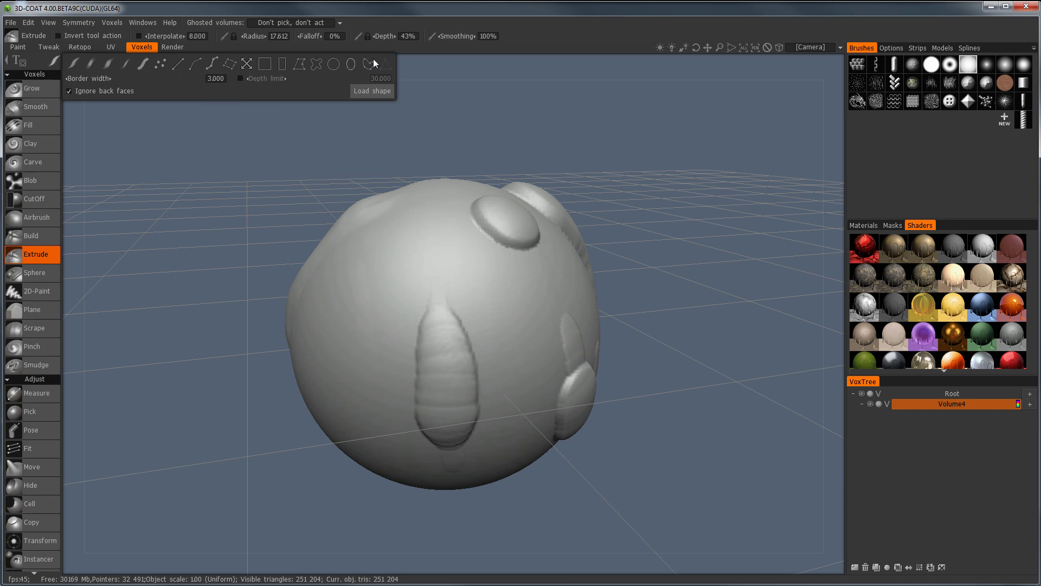
click(177, 64)
middle_drag(397, 316, 412, 337)
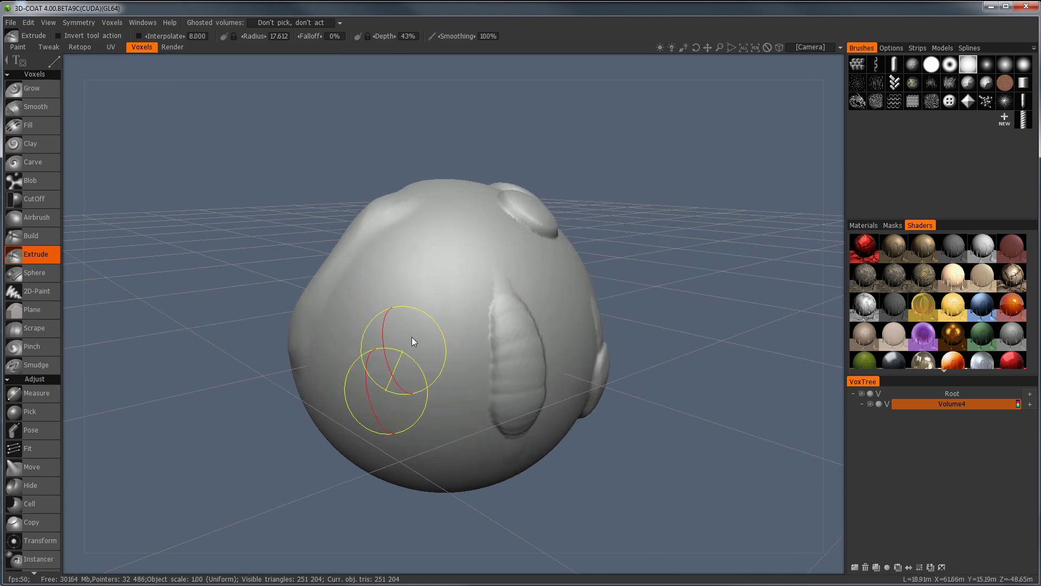
drag(412, 340, 453, 217)
mouse_move(529, 256)
middle_down()
mouse_move(451, 257)
mouse_move(502, 292)
middle_up()
click(505, 295)
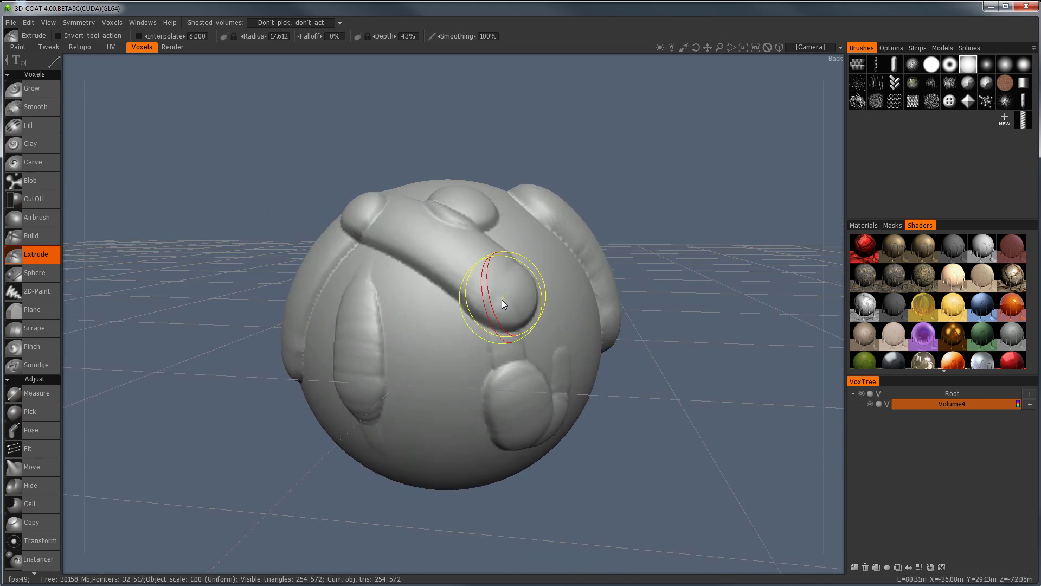
Step: Undo all the test extrusions on the smooth side of the sphere, including the rounded bump near its top
key(ctrl+z)
key(ctrl+z)
key(ctrl+z)
key(ctrl+z)
key(ctrl+z)
key(ctrl+z)
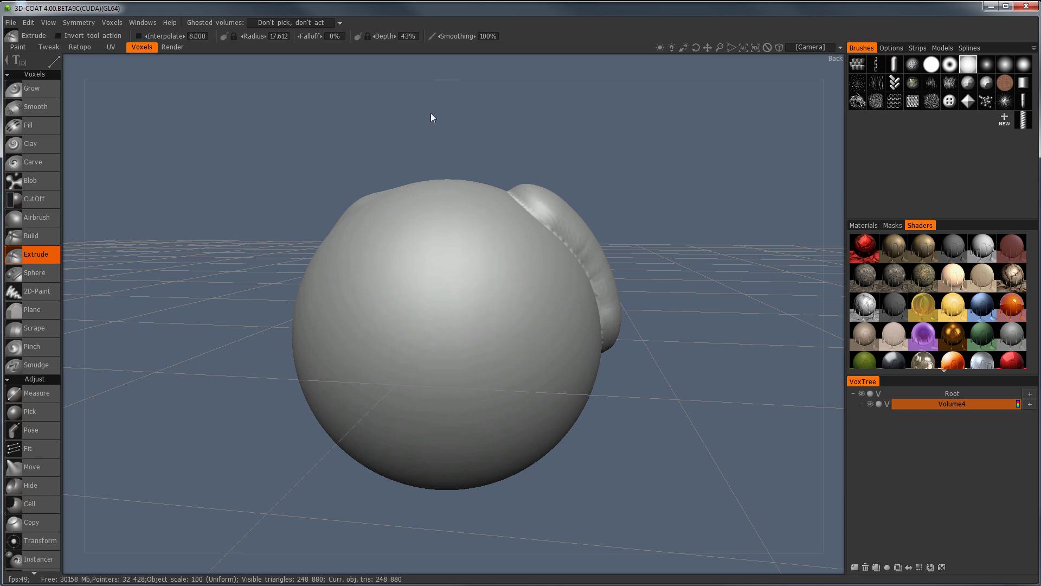
Step: Try the rectangle stroke mode by marking out a rectangular area on the smooth side of the sphere
middle_drag(432, 117, 450, 147)
key(space)
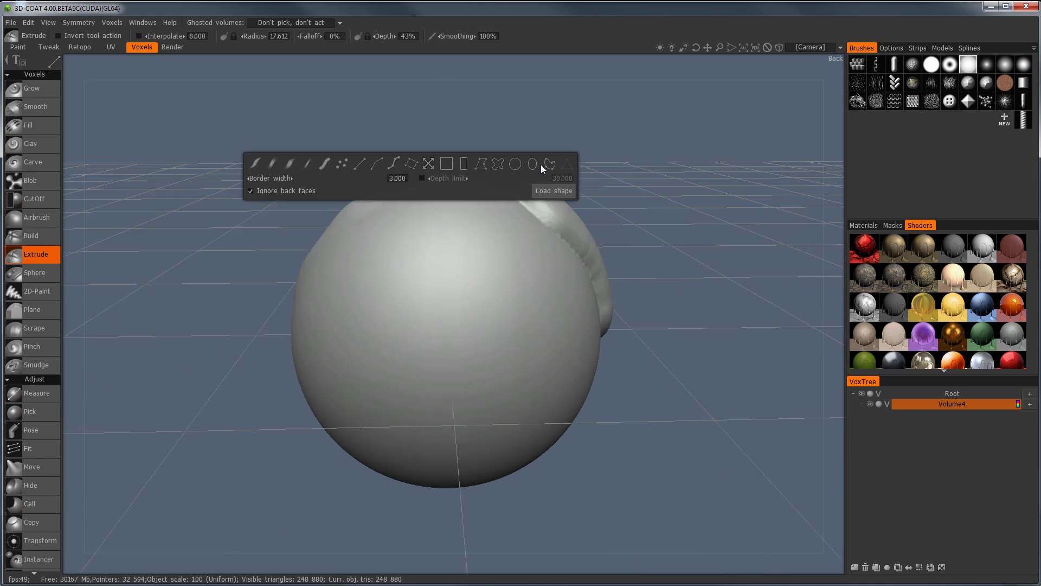
click(464, 164)
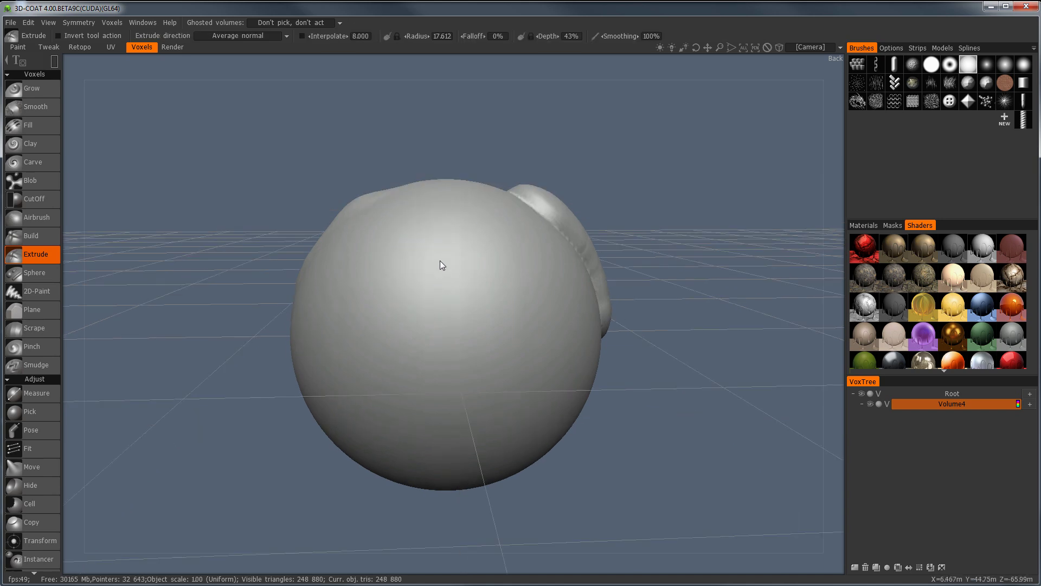
drag(415, 248, 512, 369)
mouse_move(544, 326)
right_down()
mouse_move(424, 284)
mouse_move(610, 295)
mouse_move(506, 334)
mouse_move(503, 300)
mouse_move(451, 298)
mouse_move(457, 307)
right_up()
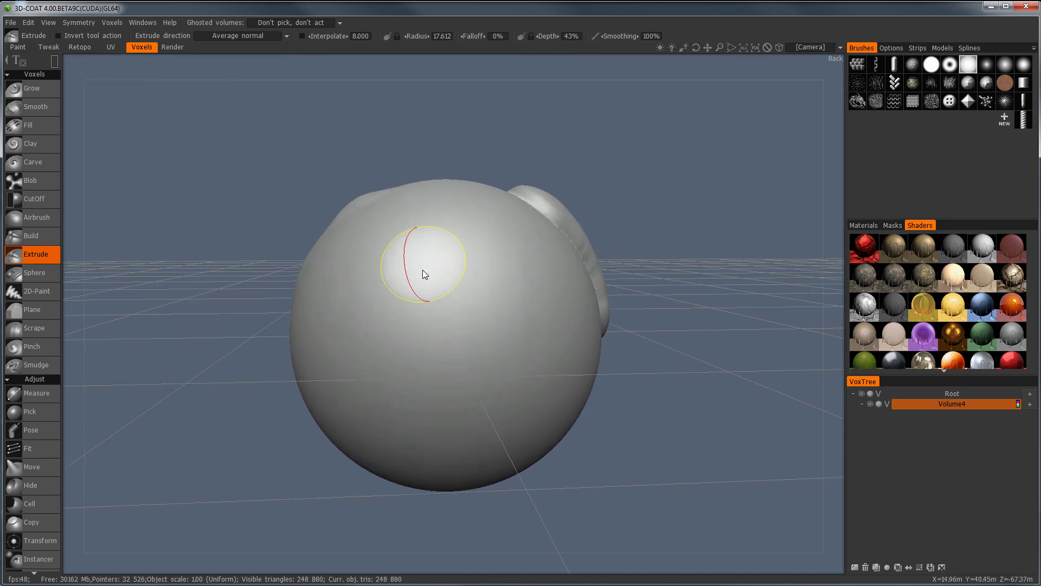
Step: Switch to the spline curve stroke mode and reduce the brush radius to 8.539
key(space)
click(405, 254)
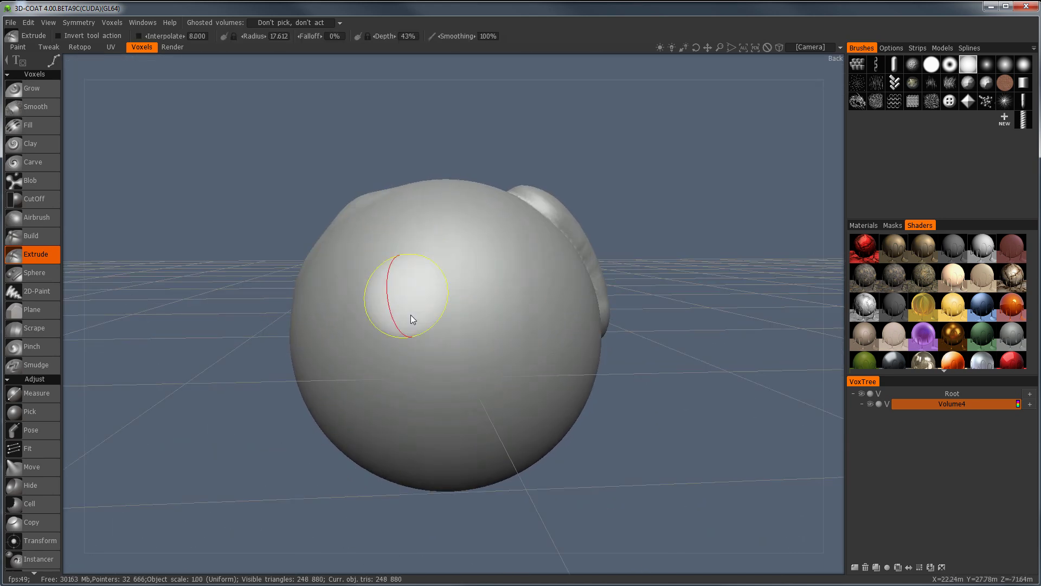
right_drag(429, 346, 407, 350)
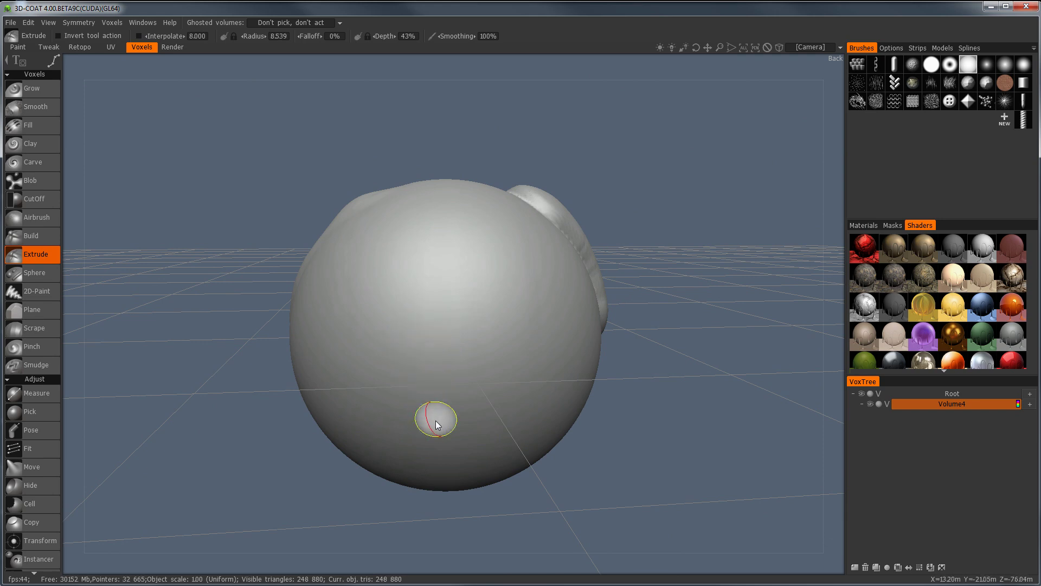
Step: Place a five-point S-shaped curve up the smooth side of the sphere and extrude along it
click(436, 421)
click(381, 373)
click(383, 315)
click(436, 275)
click(447, 225)
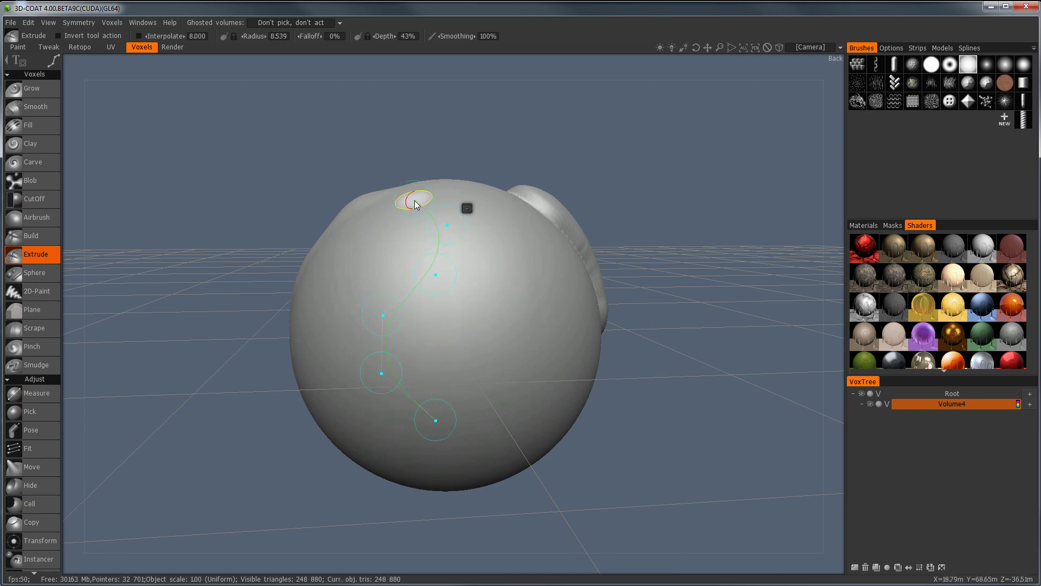
key(Return)
middle_drag(499, 321, 460, 334)
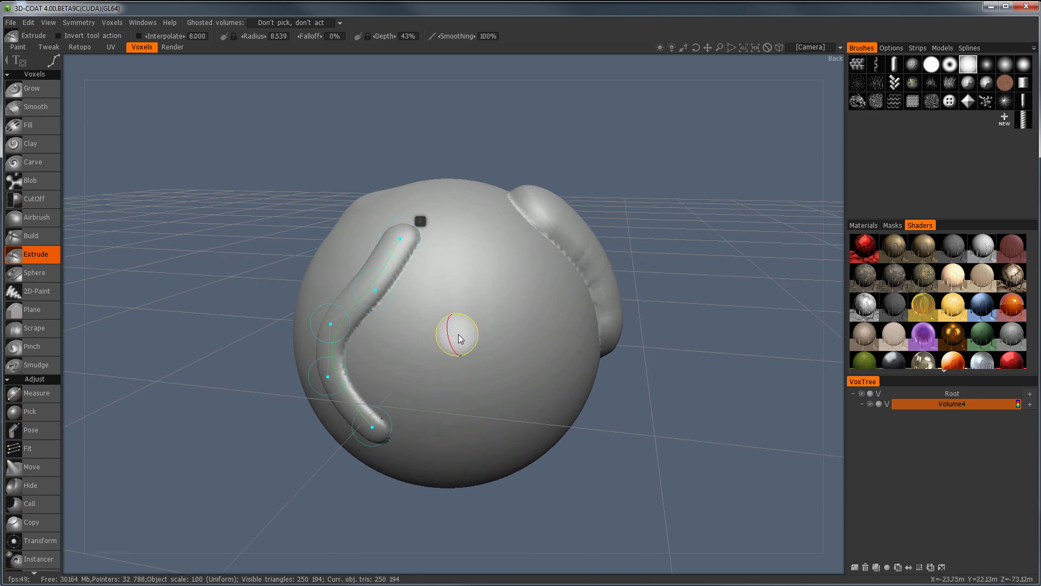
Step: Undo the extrusion along the curve and clear the curve's points from the sphere
key(ctrl+z)
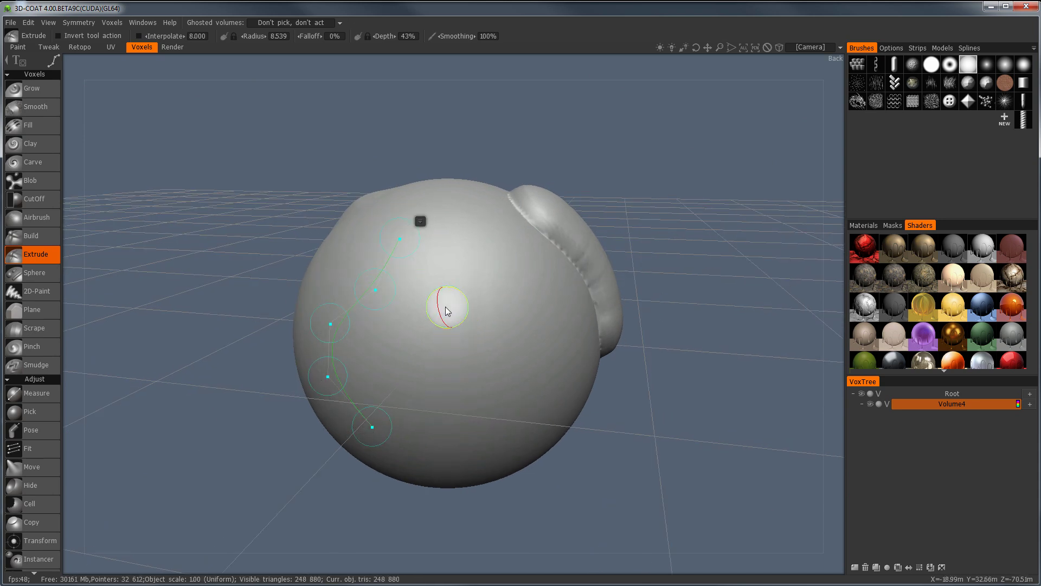
middle_drag(449, 302, 461, 318)
key(Escape)
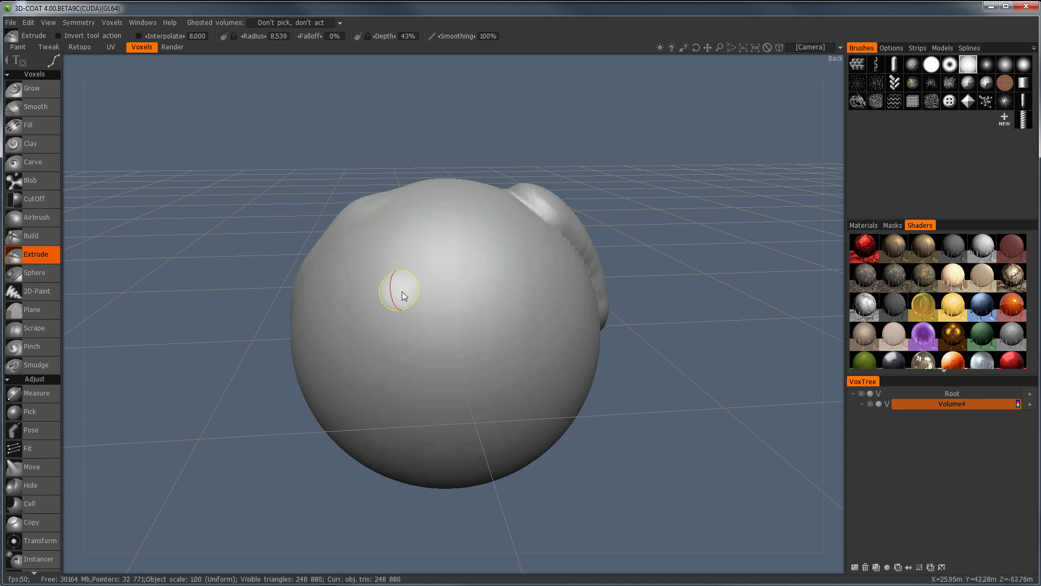
Step: Switch back to the tapered freehand stroke mode, testing it with one vertical stroke on the sphere that is undone
key(space)
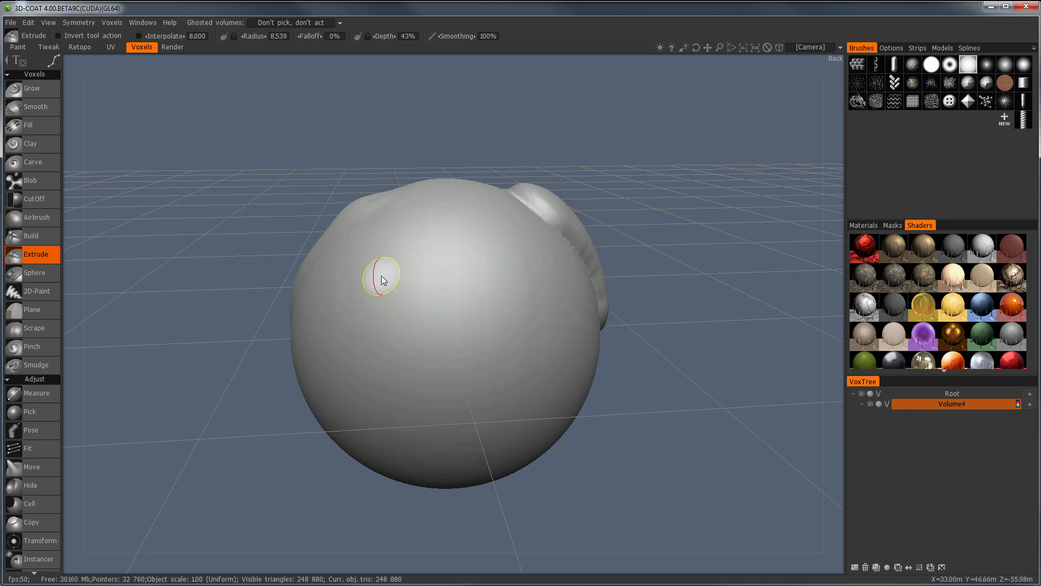
key(space)
key(space)
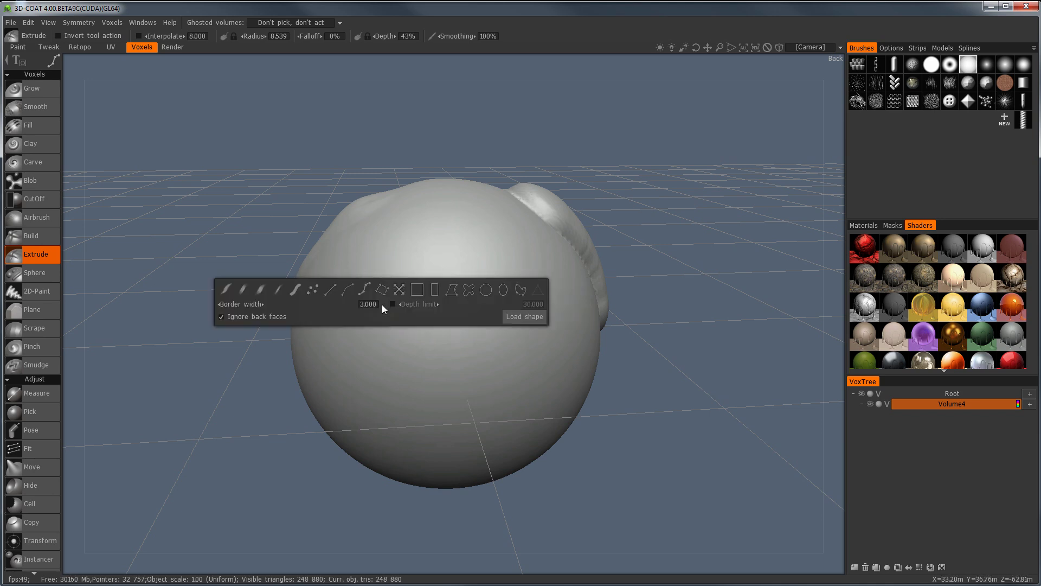
click(293, 290)
drag(423, 226, 423, 373)
key(ctrl+z)
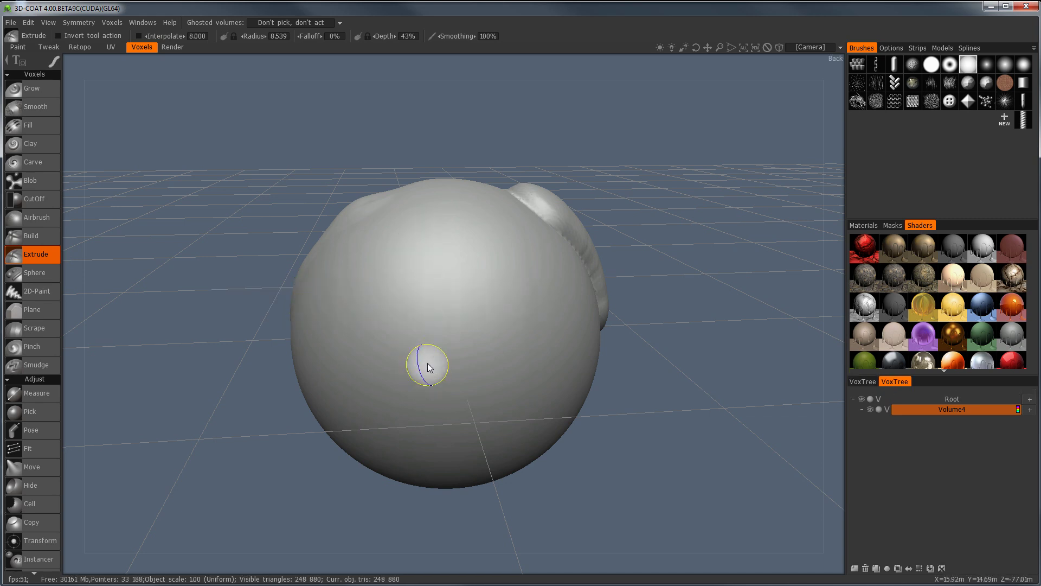
click(54, 61)
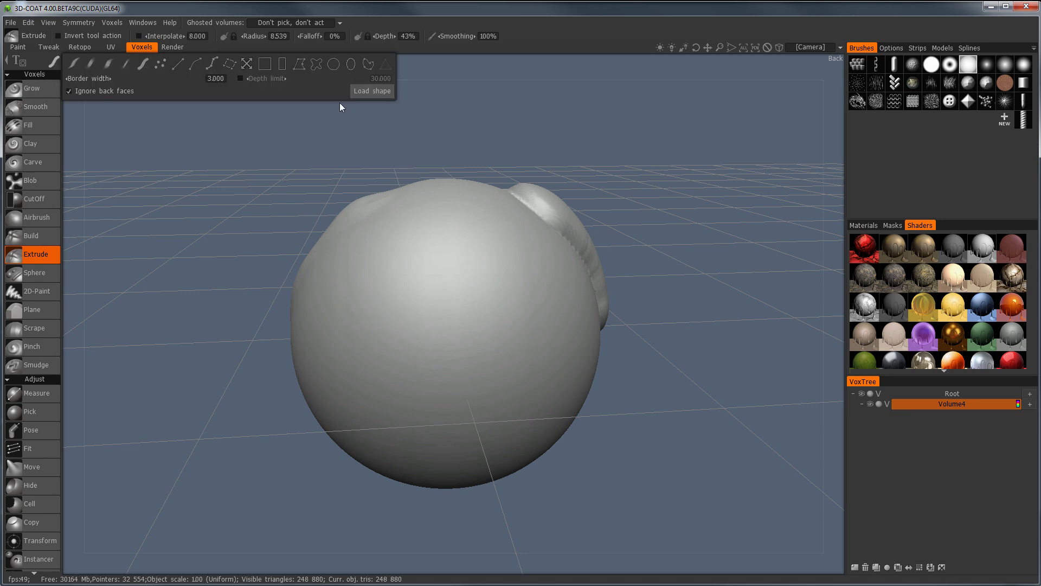
alt+drag(449, 294, 459, 300)
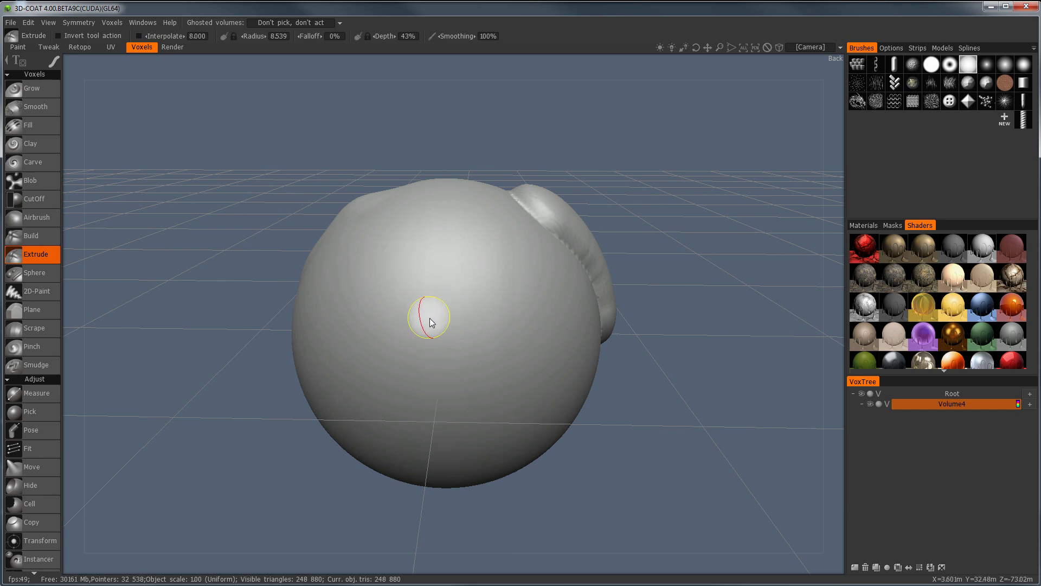
Step: Turn on symmetry across the X axis for the sphere
key(s)
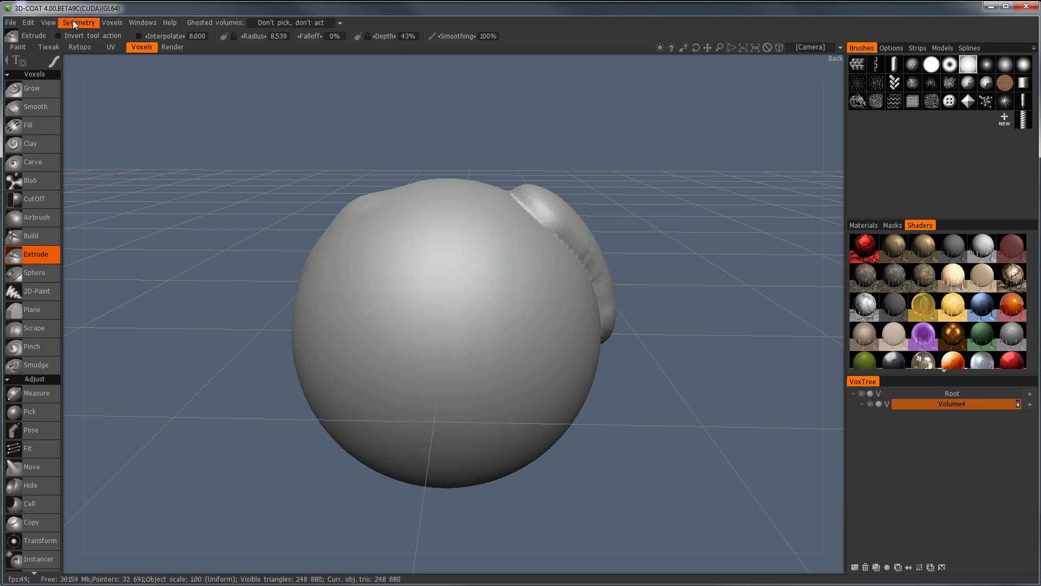
click(73, 23)
click(81, 48)
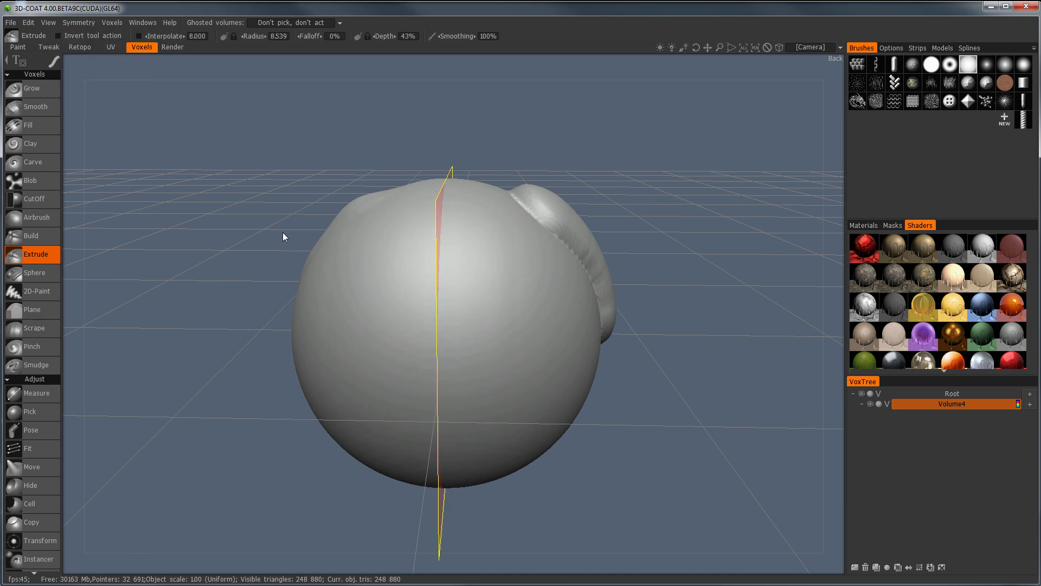
Step: Extrude mirrored vertical ridges and four rows of short horizontal bars on both sides of the symmetry plane
mouse_move(283, 237)
mouse_down()
mouse_move(437, 270)
mouse_move(400, 269)
mouse_up()
mouse_move(403, 233)
mouse_down()
mouse_move(399, 344)
mouse_move(429, 402)
mouse_up()
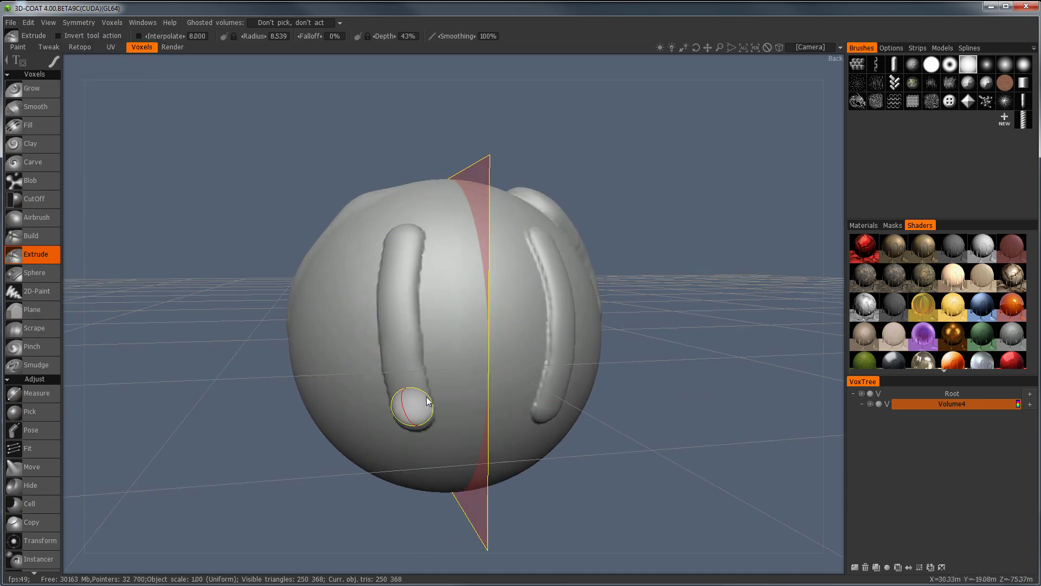
alt+drag(468, 350, 397, 325)
drag(436, 272, 400, 270)
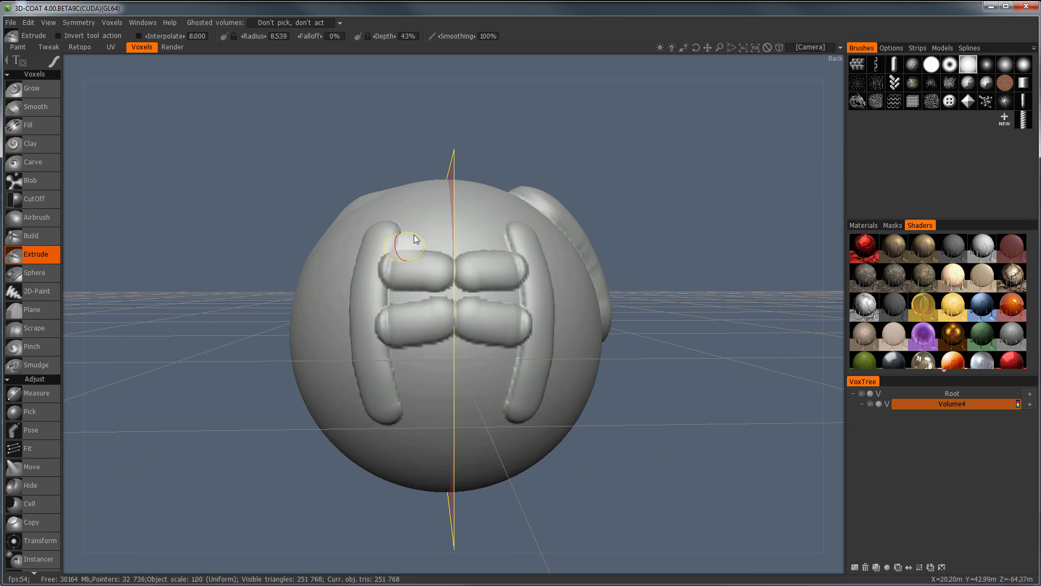
drag(434, 233, 391, 234)
drag(434, 408, 402, 411)
alt+drag(380, 325, 403, 337)
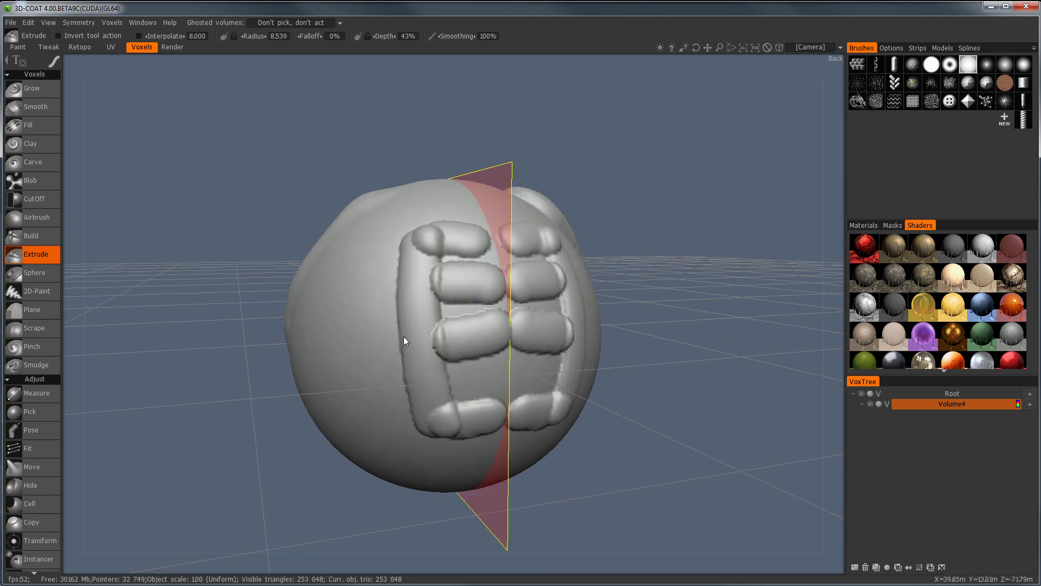
Step: Undo all the mirrored ridges and bars on the sphere
key(ctrl+z)
key(ctrl+z)
key(ctrl+z)
key(ctrl+z)
key(ctrl+z)
key(ctrl+z)
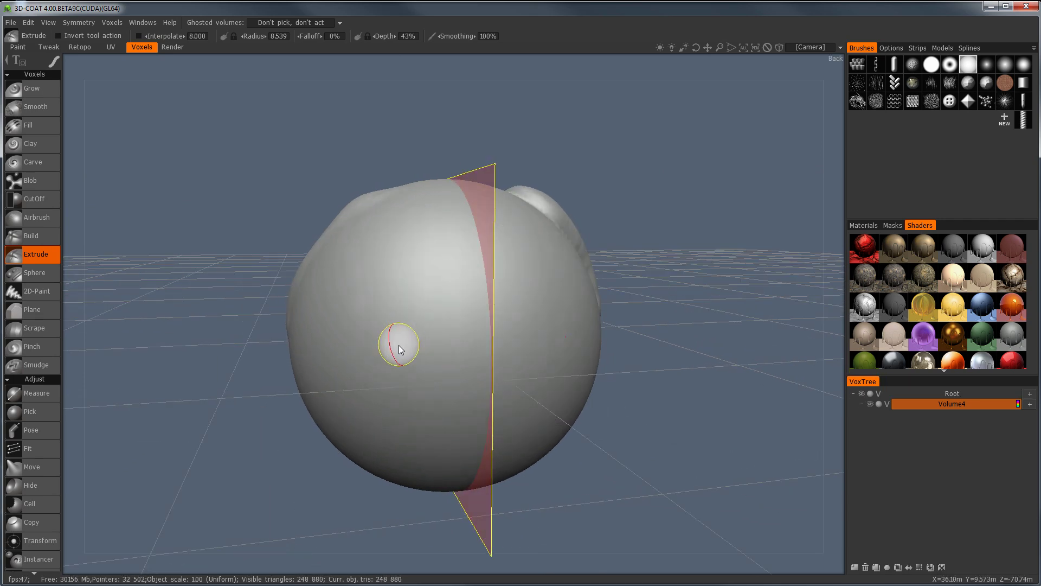
Step: Lock the symmetry plane and turn off its display
key(s)
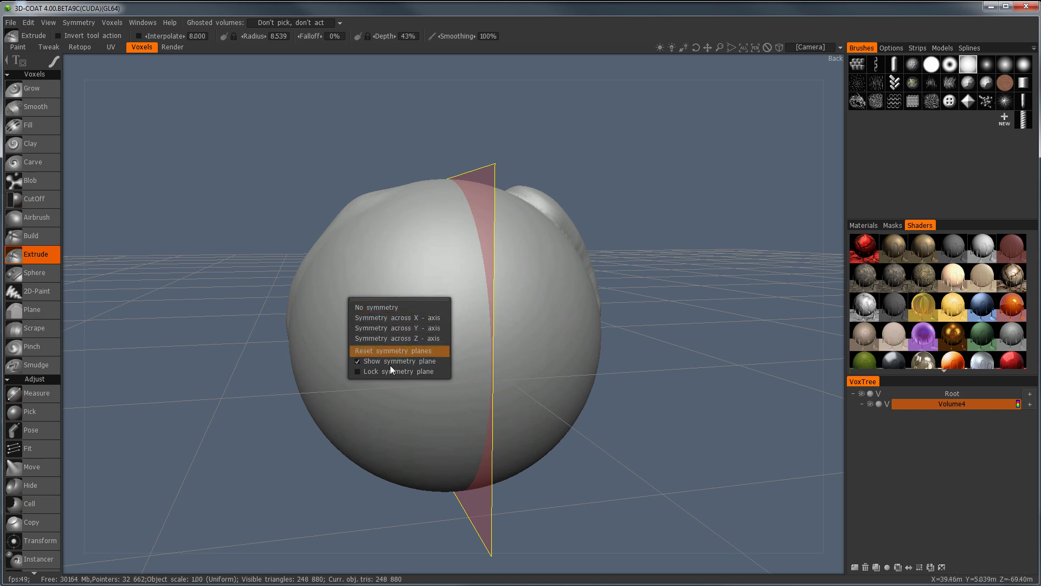
key(s)
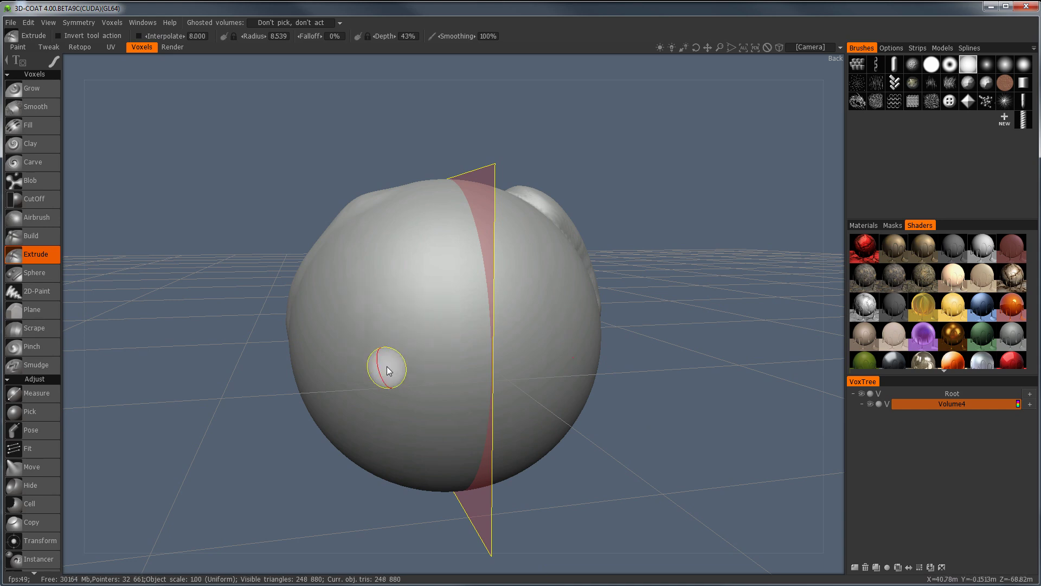
key(s)
click(383, 388)
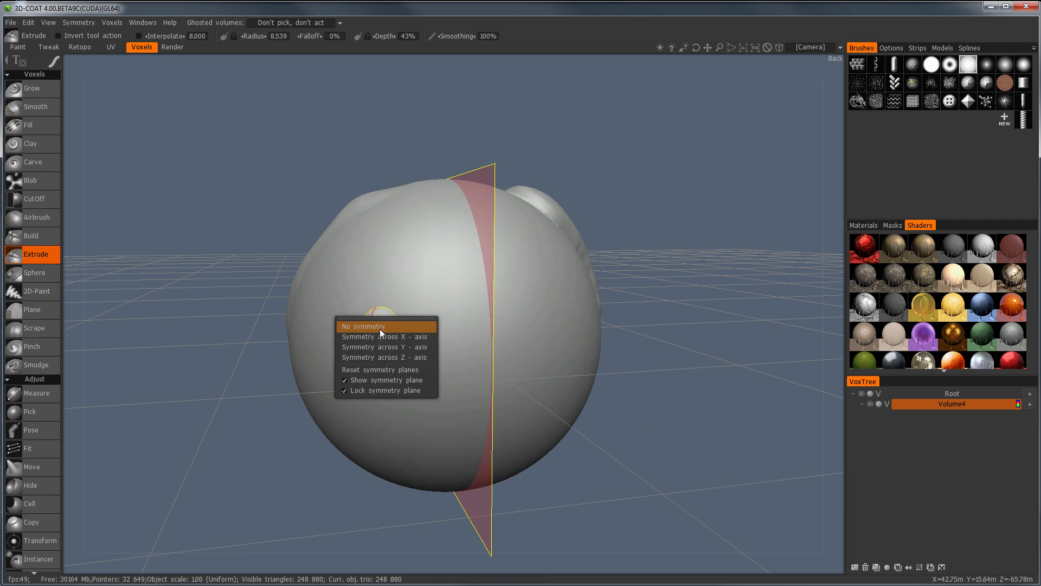
click(379, 379)
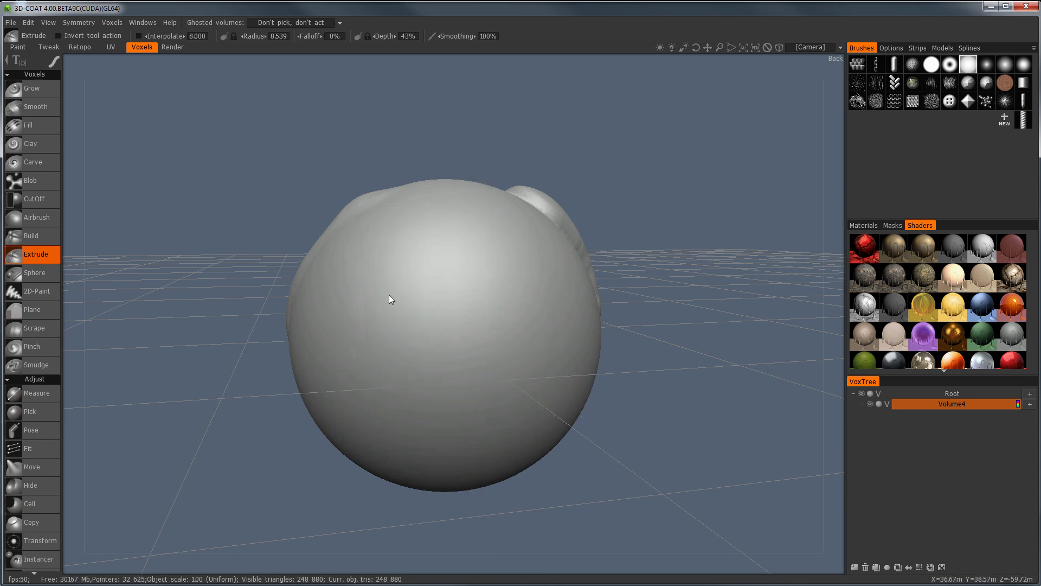
Step: Test mirrored extrusion with the plane hidden using a vertical ridge and short horizontal strokes, and undo them all
drag(401, 247, 397, 381)
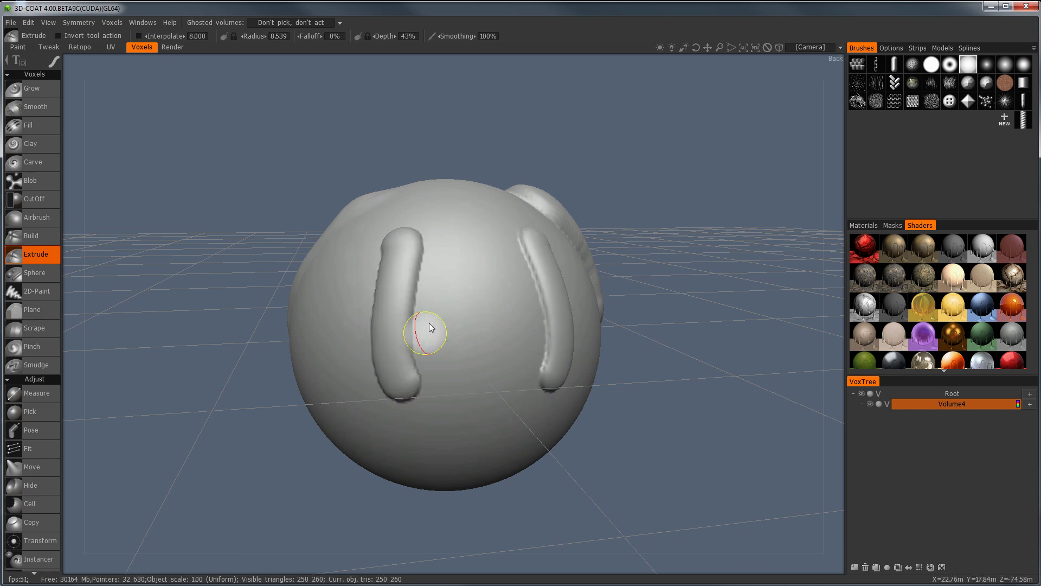
drag(434, 315, 411, 318)
drag(435, 263, 406, 263)
key(ctrl+z)
key(ctrl+z)
key(ctrl+z)
key(ctrl+z)
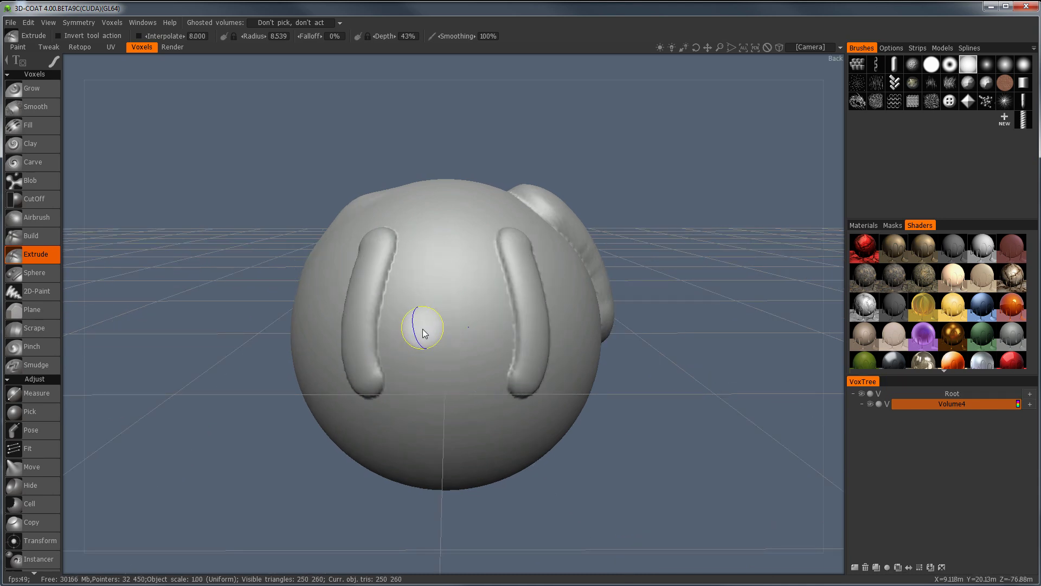
Step: Unlock the symmetry plane, show it again, and reposition it off-centre through the point under the brush on the sphere
key(s)
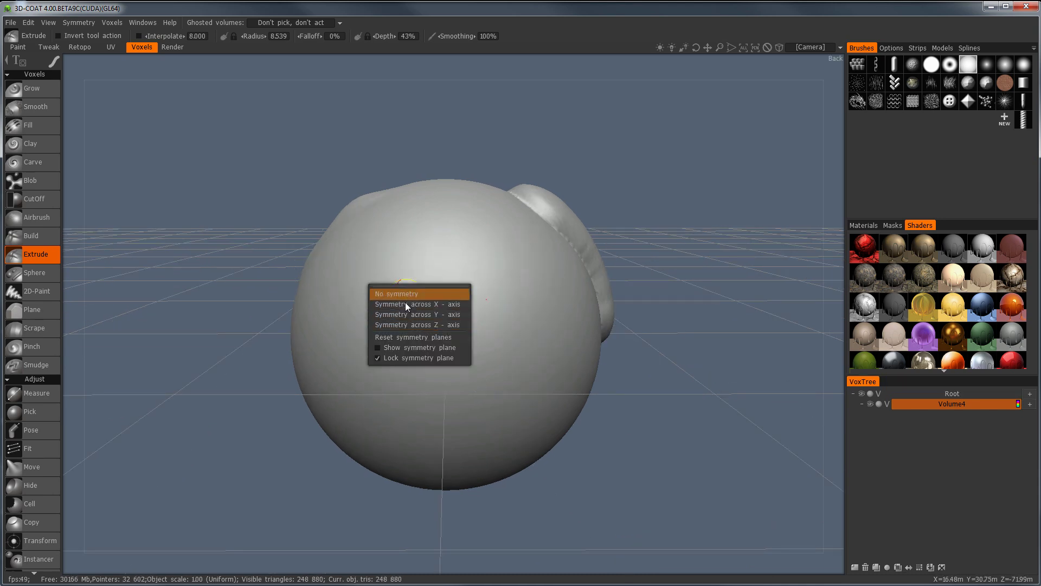
click(402, 358)
mouse_move(363, 330)
alt+mouse_down()
mouse_move(393, 324)
mouse_move(363, 316)
alt+mouse_up()
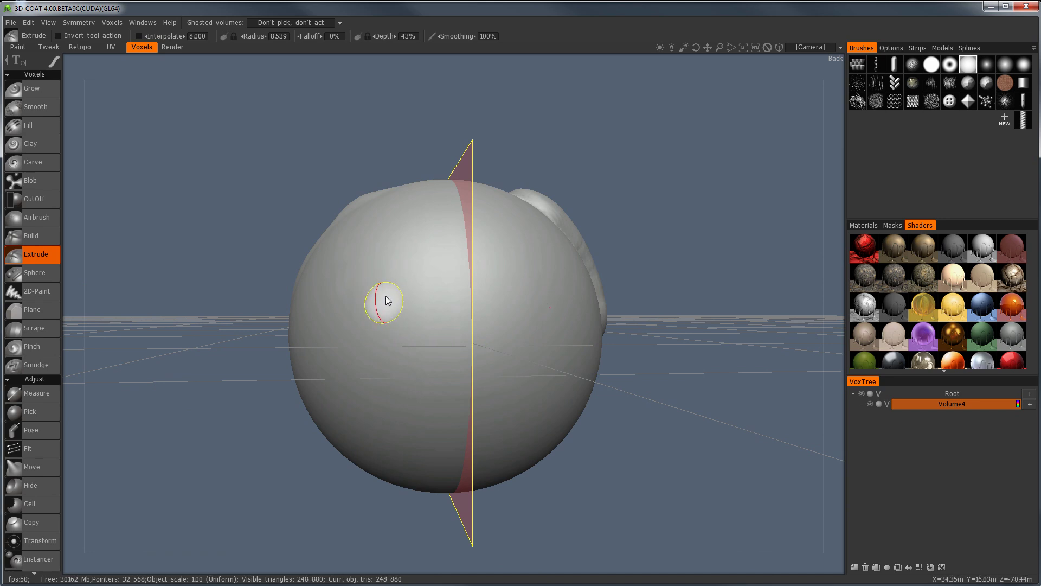
key(Tab)
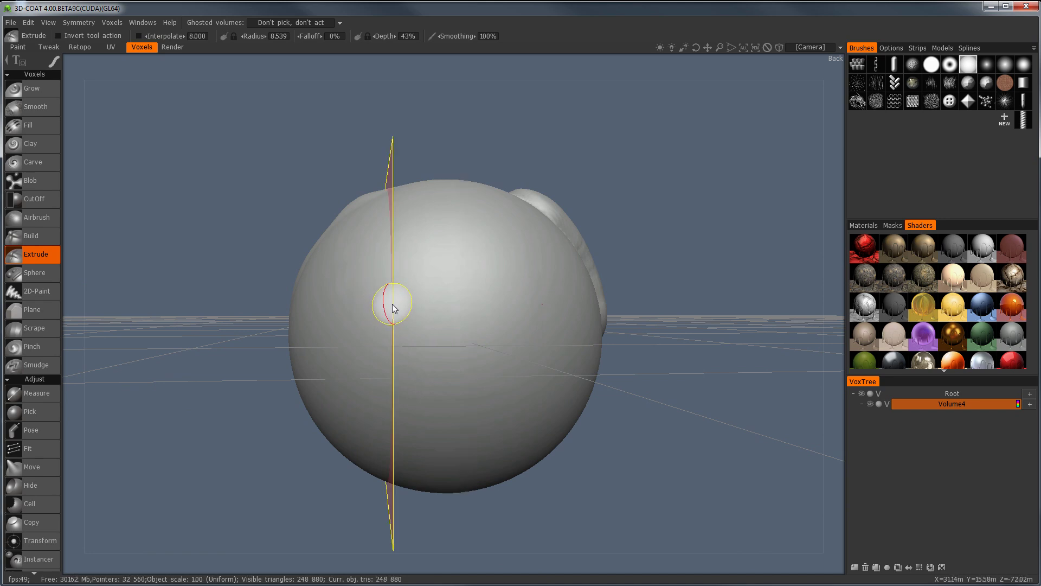
Step: Extrude a cluster of overlapping lumps close beside the off-centre symmetry plane, mirrored onto its other side
mouse_move(344, 275)
mouse_down()
mouse_move(341, 348)
mouse_move(364, 355)
mouse_move(373, 284)
mouse_up()
drag(379, 245, 375, 204)
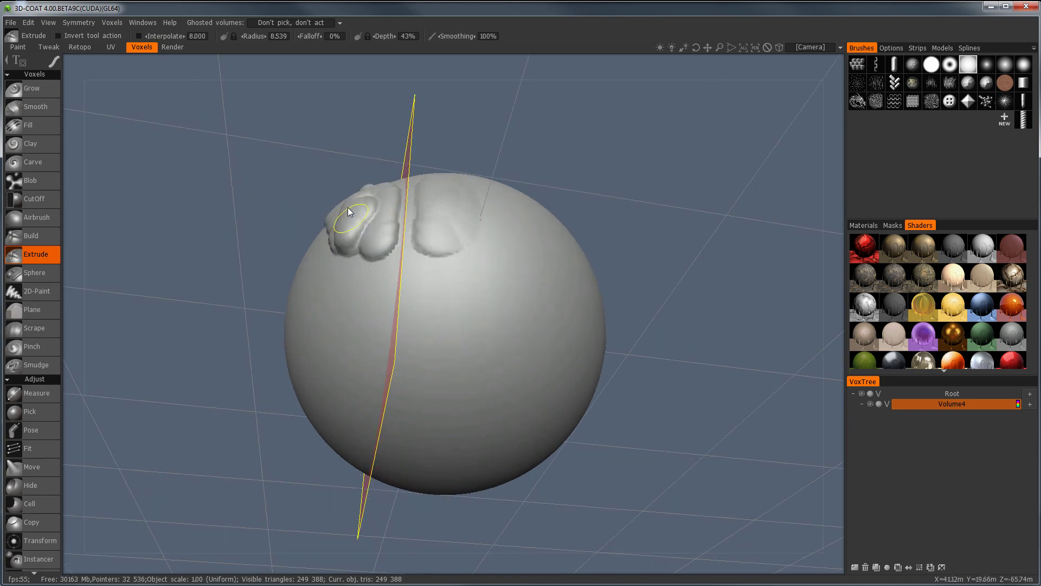
mouse_move(358, 280)
alt+mouse_down()
mouse_move(389, 365)
mouse_move(346, 373)
mouse_move(363, 406)
mouse_move(352, 318)
mouse_move(369, 261)
mouse_move(364, 229)
mouse_move(353, 359)
mouse_move(378, 382)
mouse_move(388, 303)
alt+mouse_up()
mouse_move(405, 357)
alt+mouse_down()
mouse_move(381, 347)
mouse_move(395, 316)
alt+mouse_up()
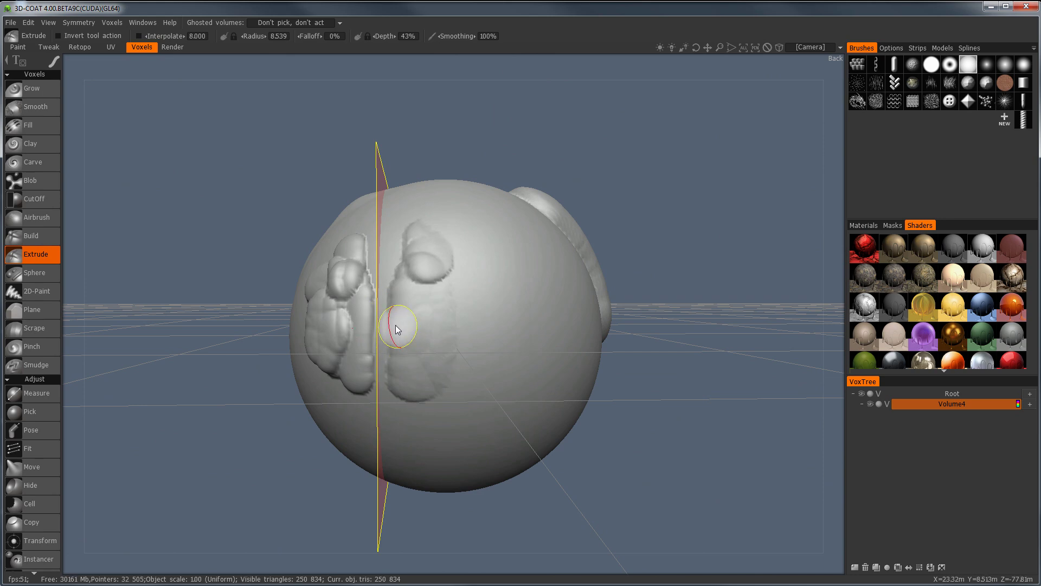
mouse_move(424, 281)
alt+mouse_down()
mouse_move(422, 308)
mouse_move(92, 72)
alt+mouse_up()
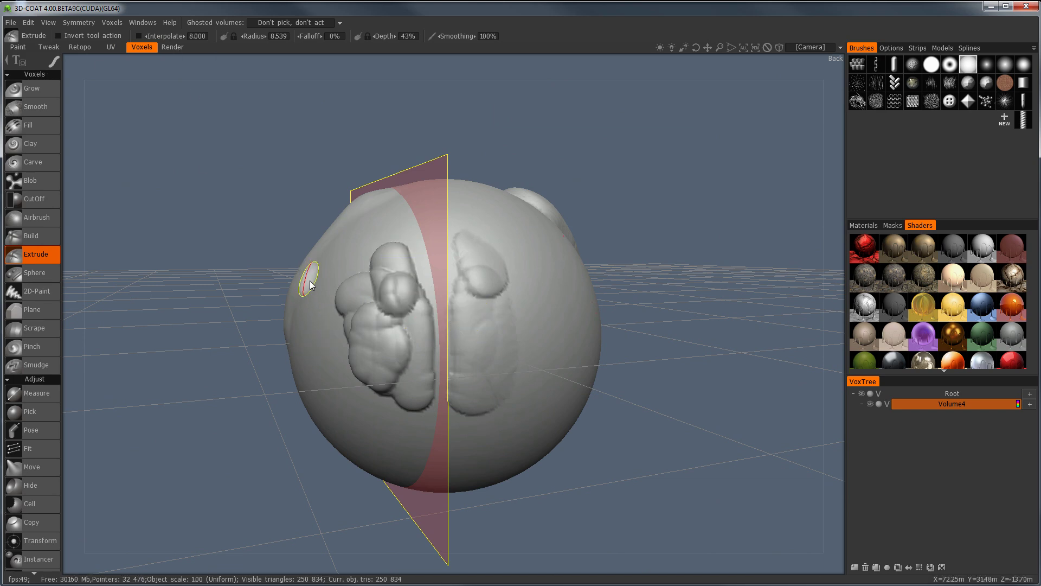
alt+drag(493, 320, 427, 321)
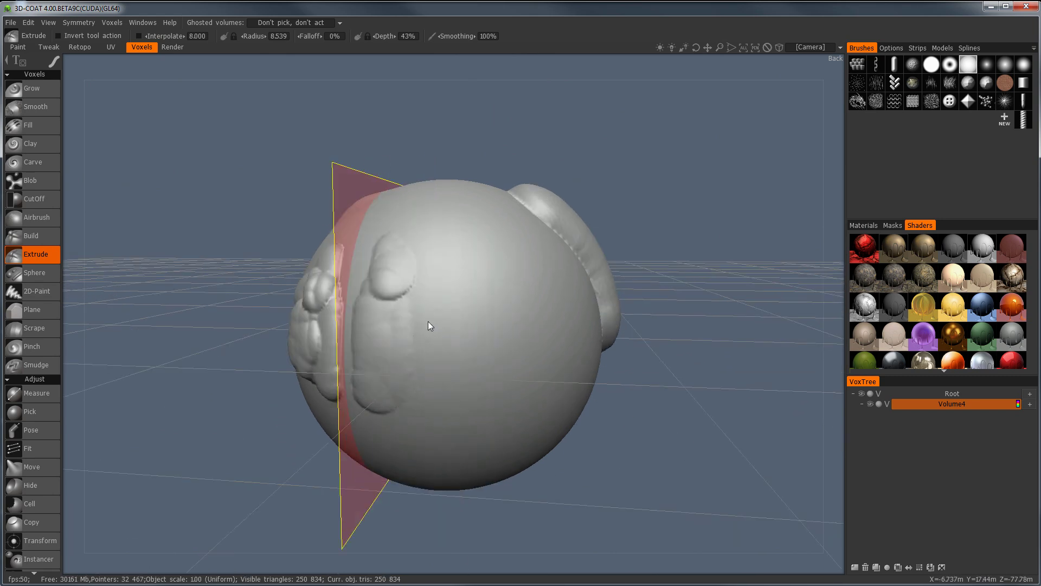
Step: Apply the dark green shader to the sphere volume and inspect it from both sides of the symmetry plane
middle_drag(429, 324, 451, 329)
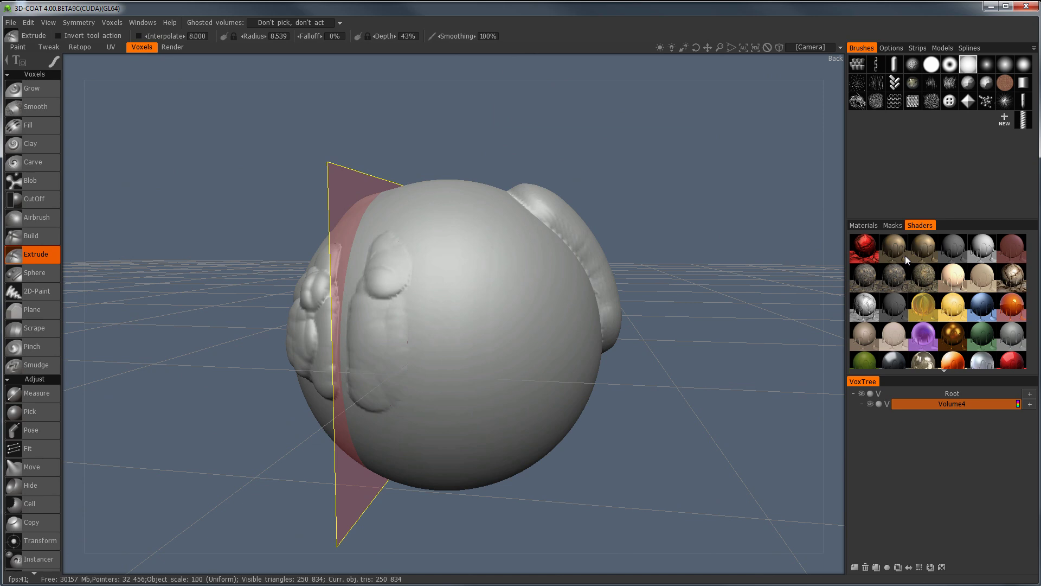
click(981, 331)
mouse_move(718, 340)
middle_down()
mouse_move(669, 327)
mouse_move(673, 350)
mouse_move(774, 255)
middle_up()
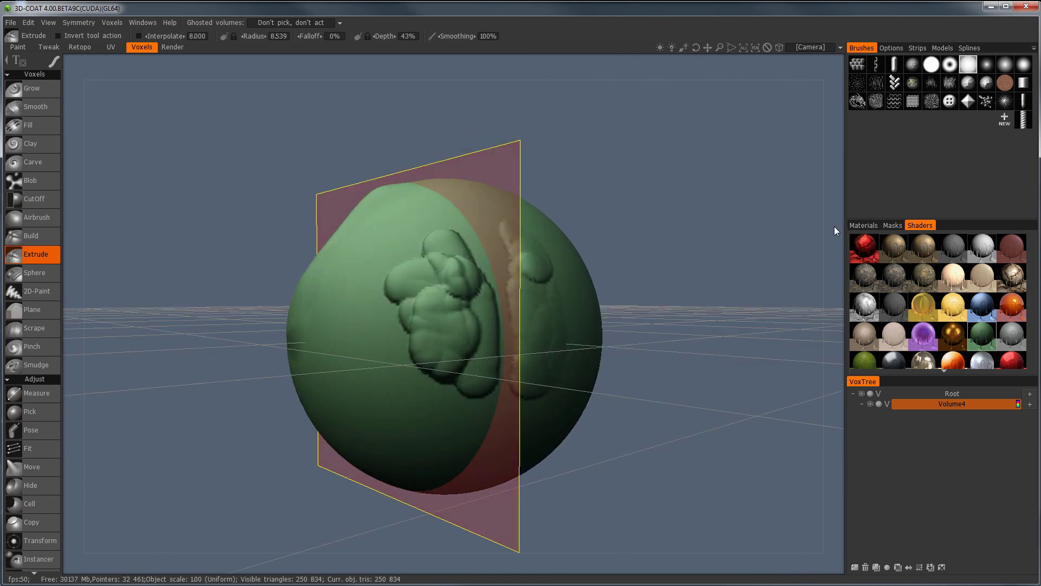
middle_drag(568, 275, 495, 286)
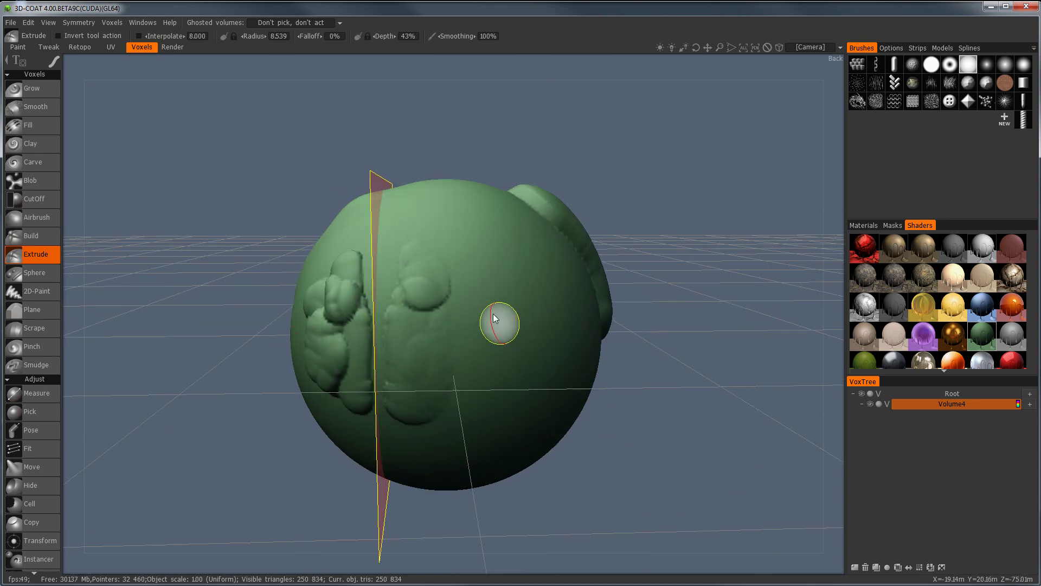